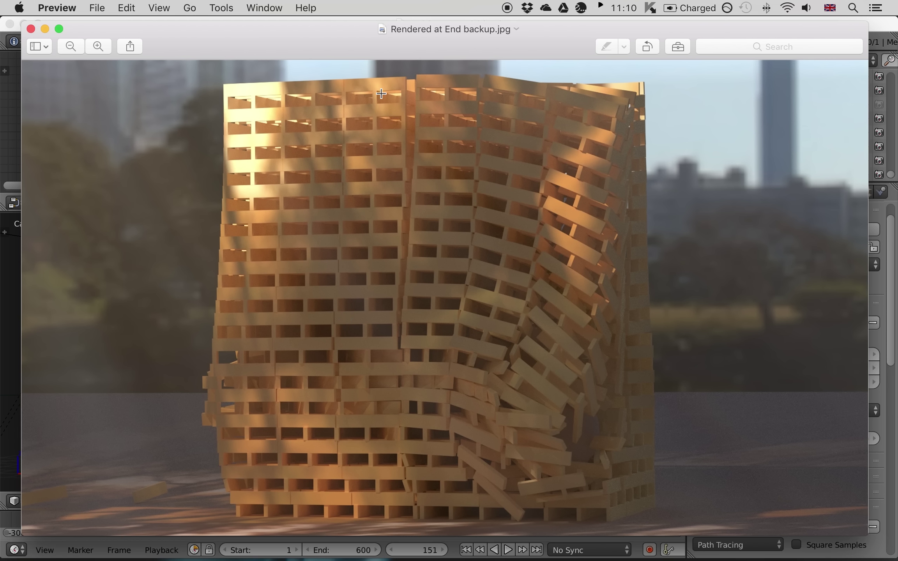
Step: Close the 'Rendered at End backup.jpg' preview image to get back to the Blender file
click(31, 29)
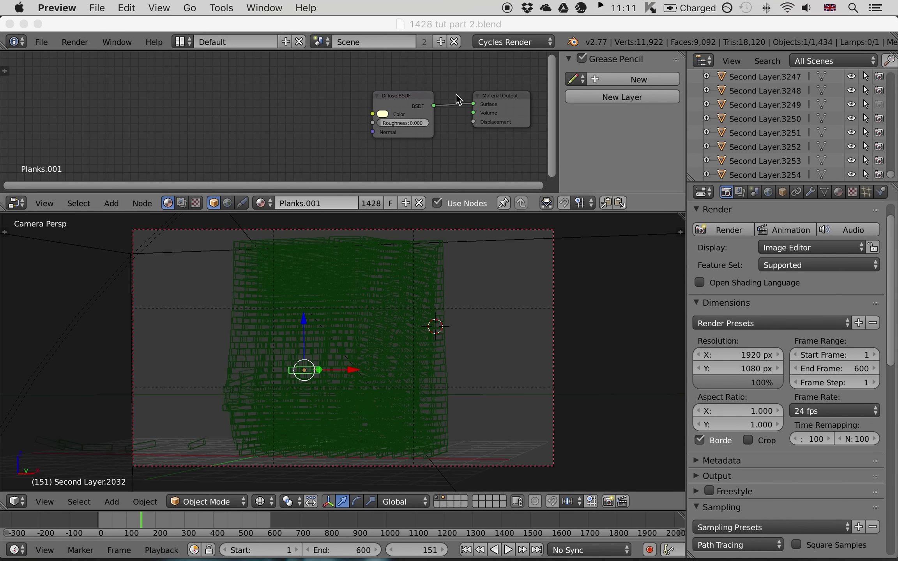
Step: Join the old node editor area into the 3D view
click(483, 30)
ctrl+scroll(477, 82, down, 2)
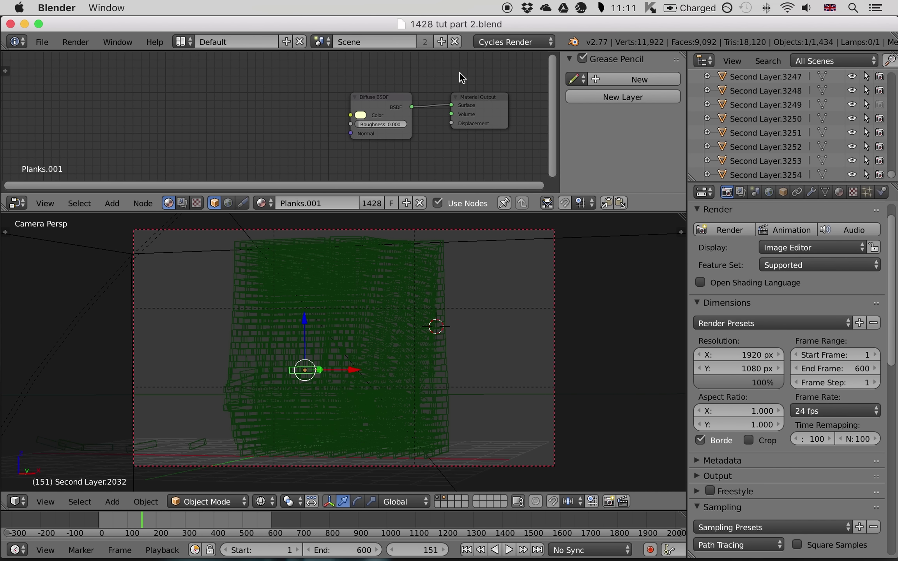
right_click(514, 186)
click(501, 209)
click(499, 148)
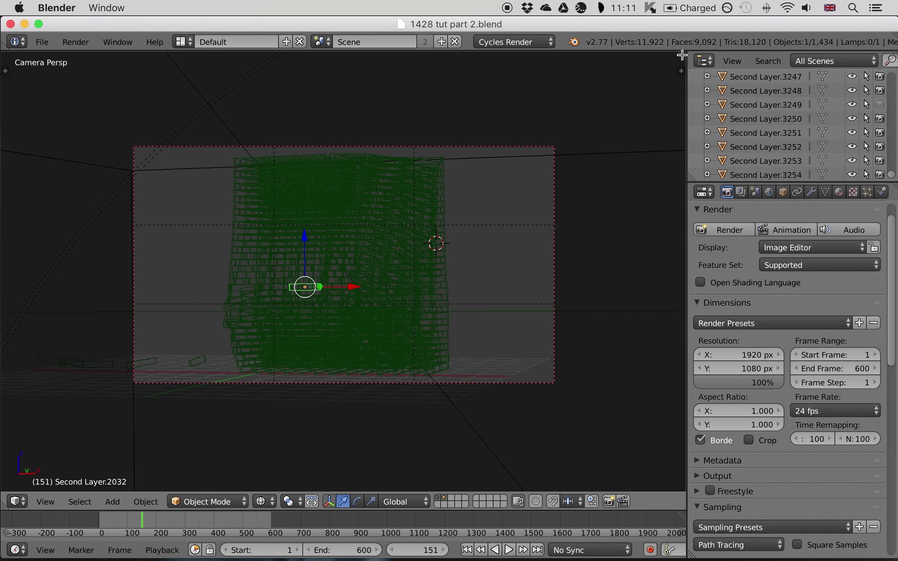
Step: Split the 3D view and make the top area a Node Editor framing the Planks.001 nodes
drag(684, 56, 646, 220)
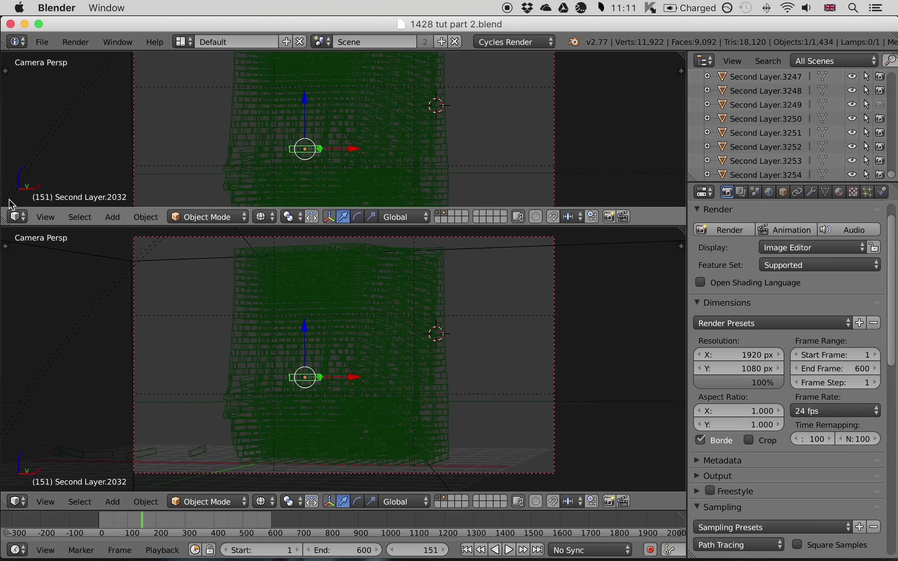
click(15, 217)
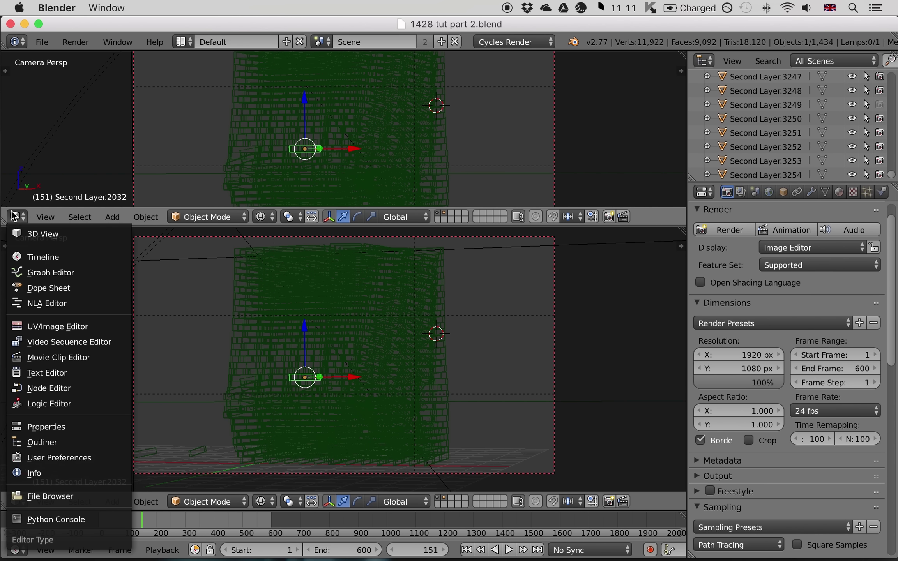
click(47, 387)
key(Home)
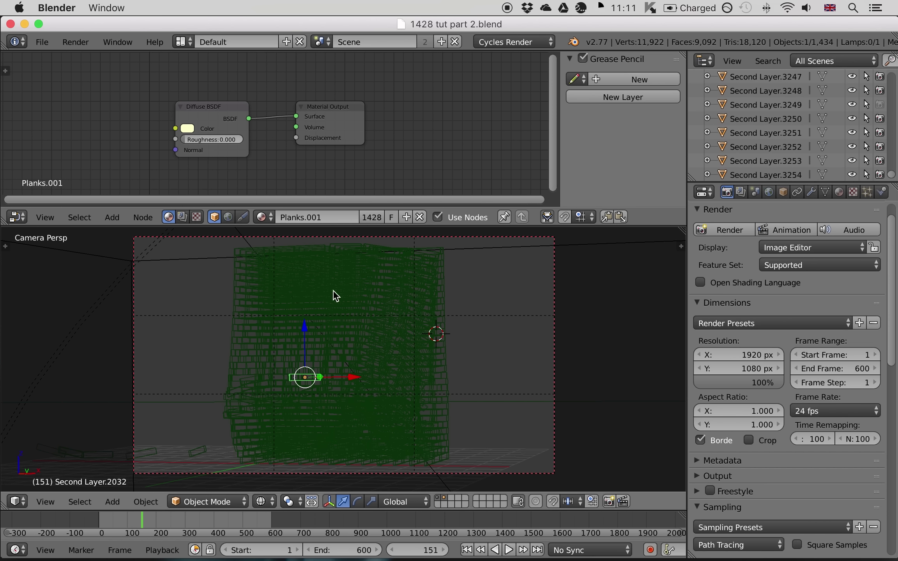
Step: Tick the Vector pass in the render layer's Passes, alongside Combined and Z
click(741, 192)
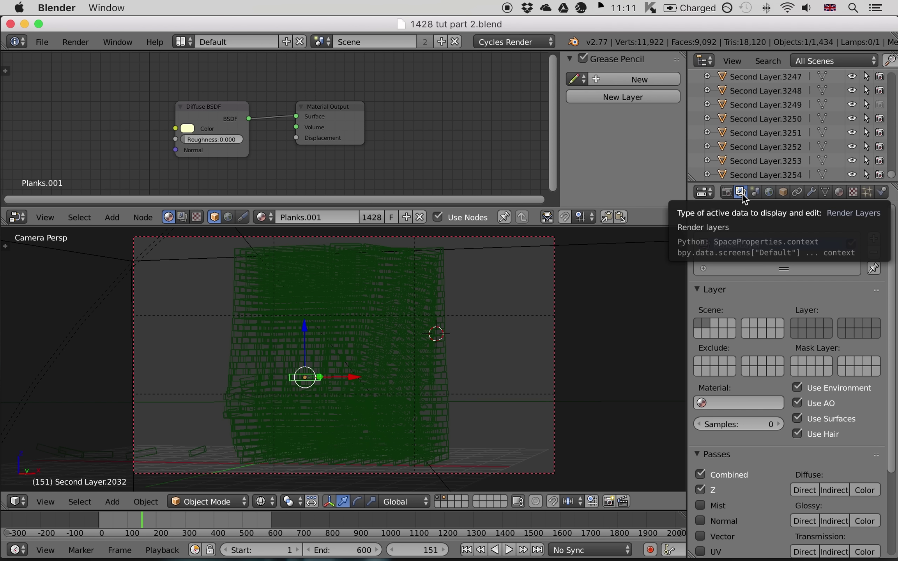
scroll(729, 318, down, 4)
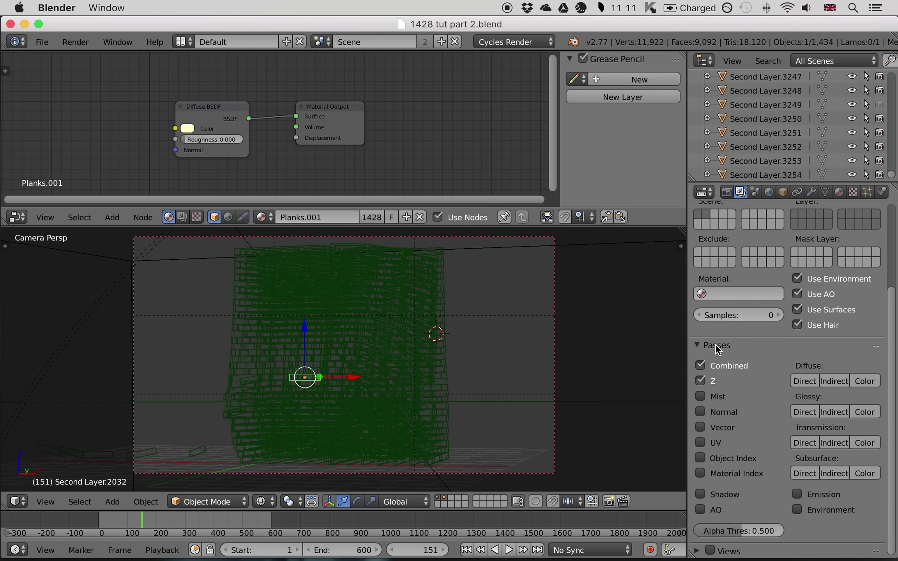
click(701, 428)
scroll(206, 167, up, 3)
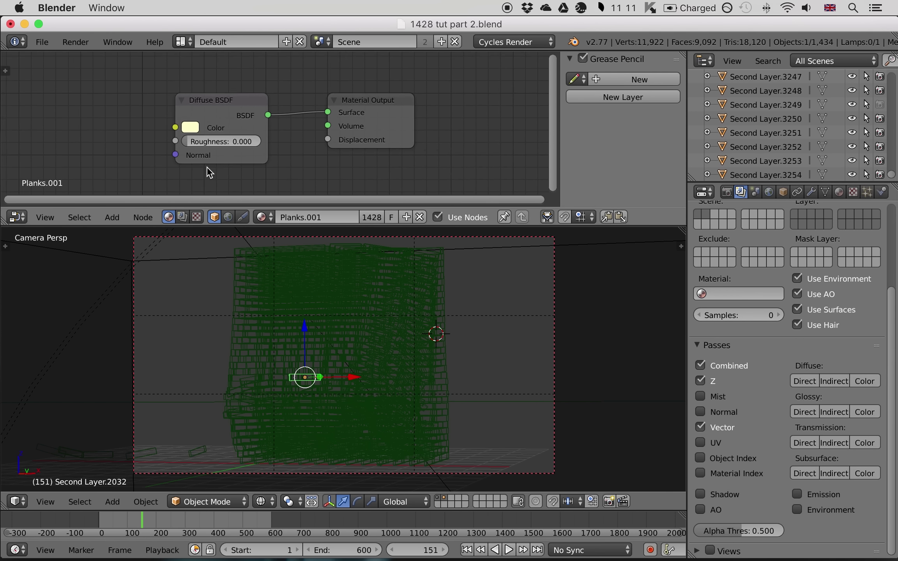
Step: Show the compositing node tree and confirm the Vector pass adds the Speed output
click(182, 217)
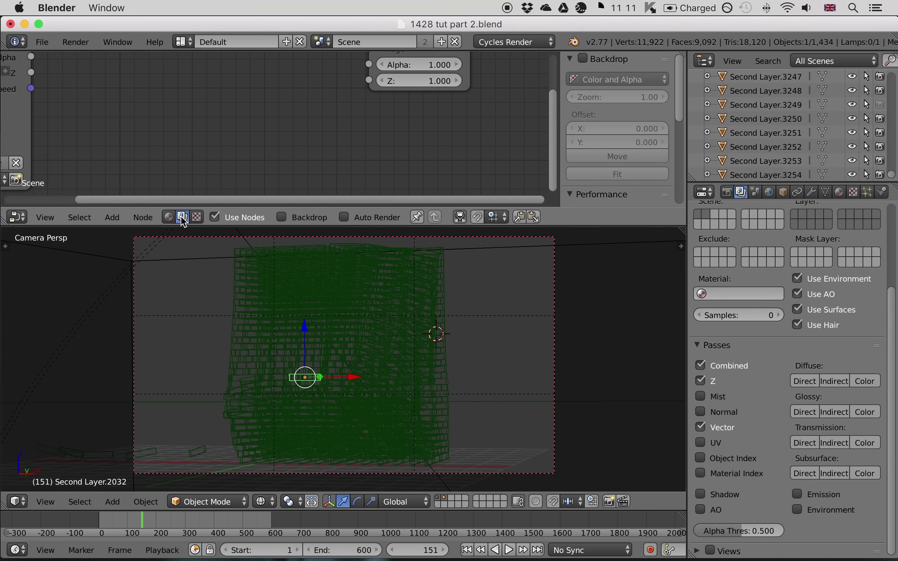
middle_drag(189, 144, 214, 155)
scroll(227, 179, down, 1)
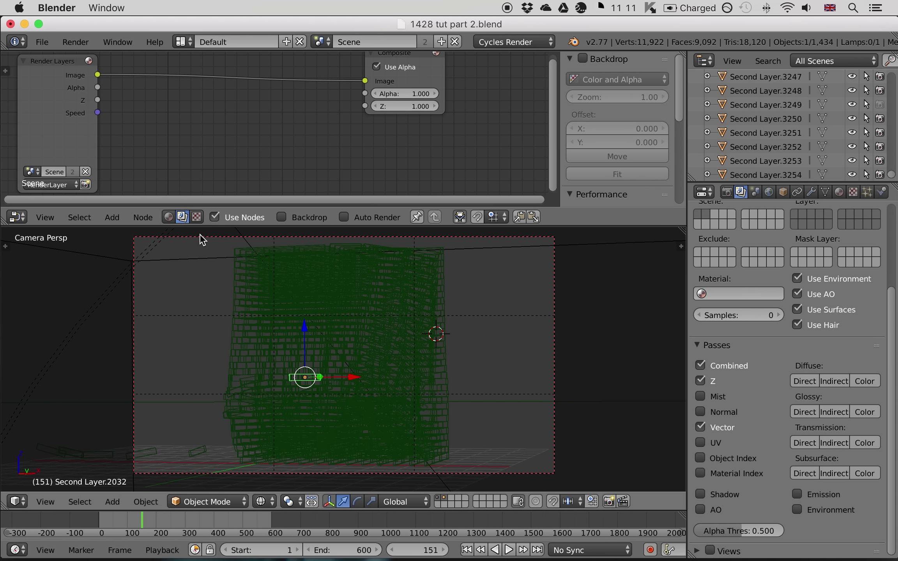
key(Home)
click(700, 427)
click(701, 428)
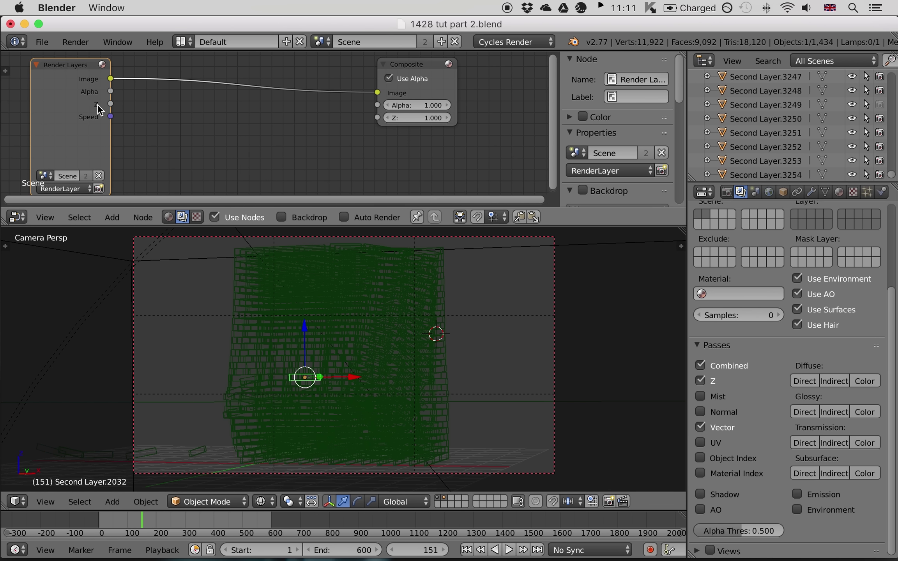
key(Home)
click(249, 108)
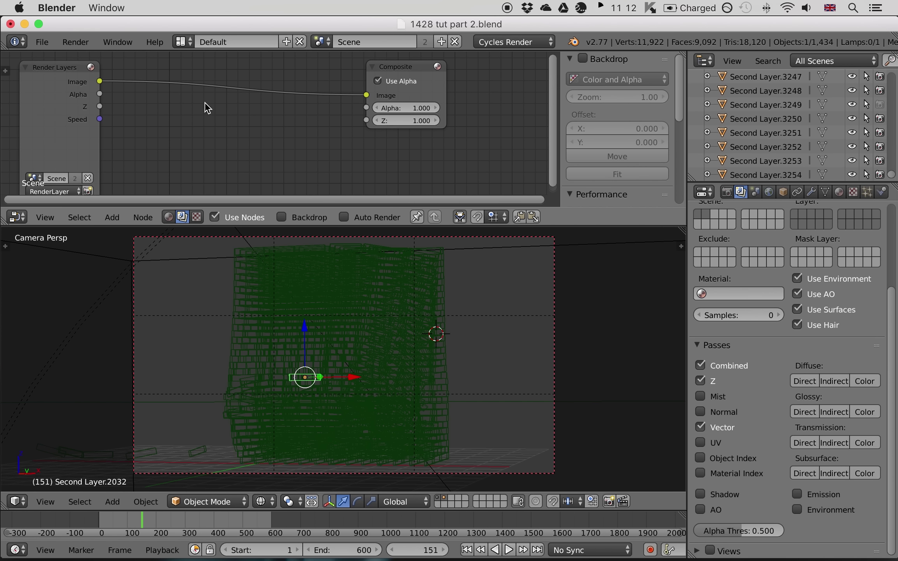
Step: Insert a Vector Blur node between Render Layers and Composite, wiring Z and Speed
key(shift+a)
mouse_move(205, 138)
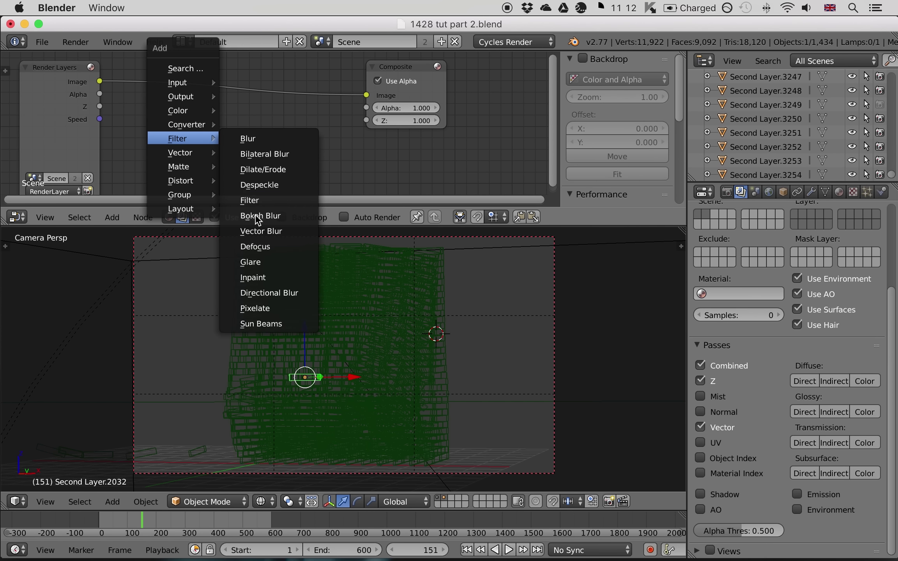
click(260, 231)
click(205, 57)
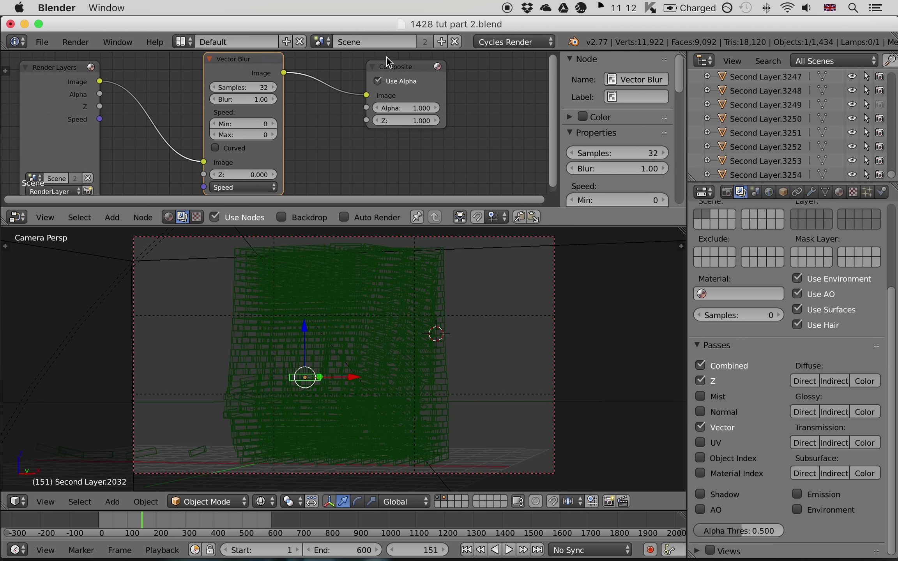
scroll(176, 98, down, 2)
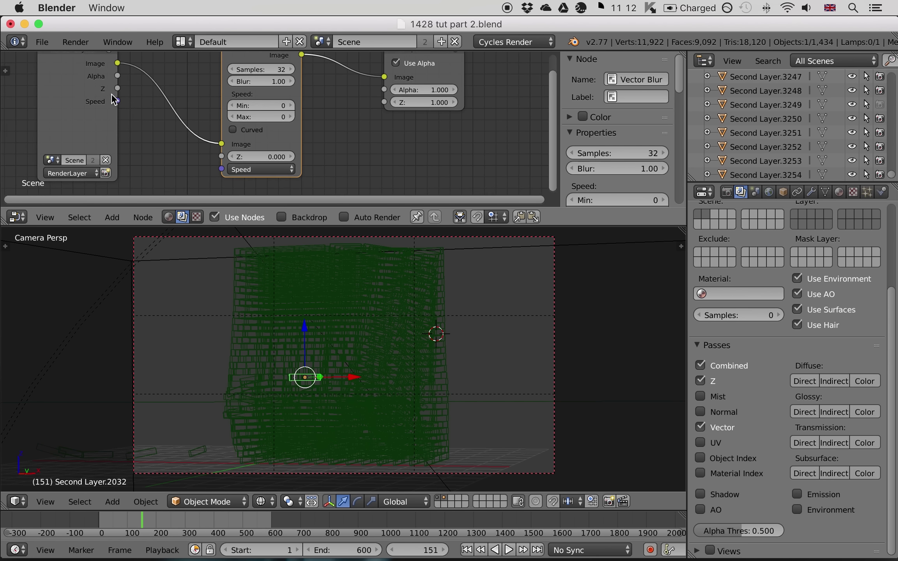
drag(118, 93, 221, 169)
scroll(398, 359, up, 1)
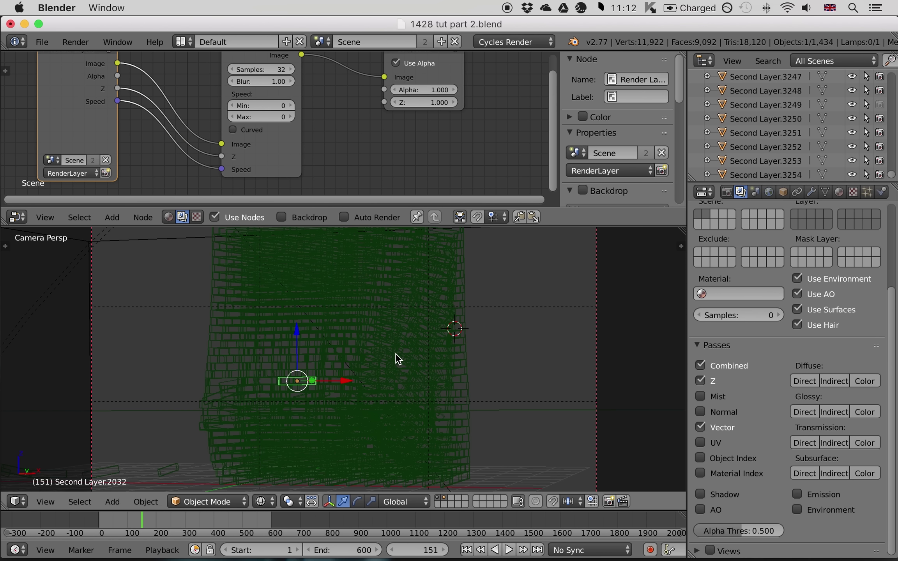
click(727, 192)
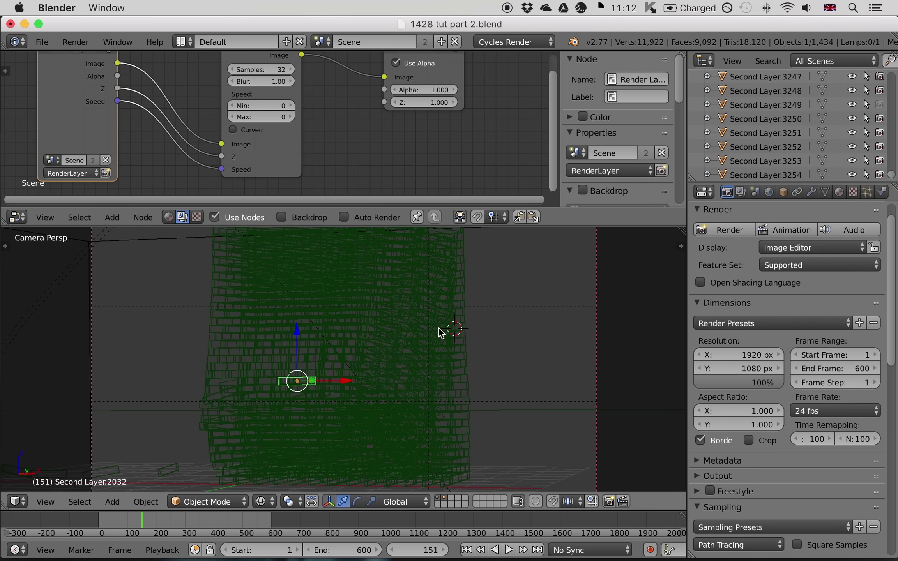
Step: Switch the viewport to rendered shading with an orthographic view of the whole scene
key(shift+z)
scroll(449, 348, down, 4)
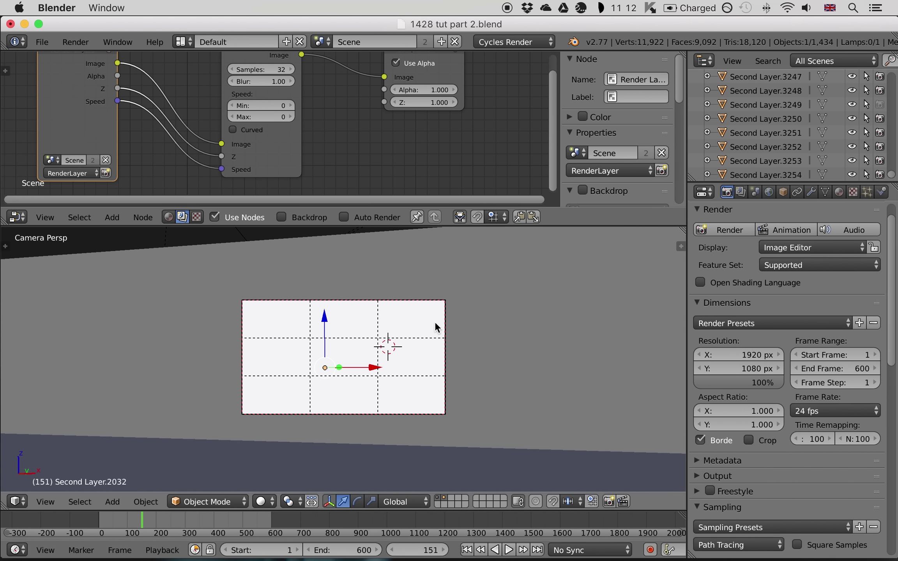
key(KP_0)
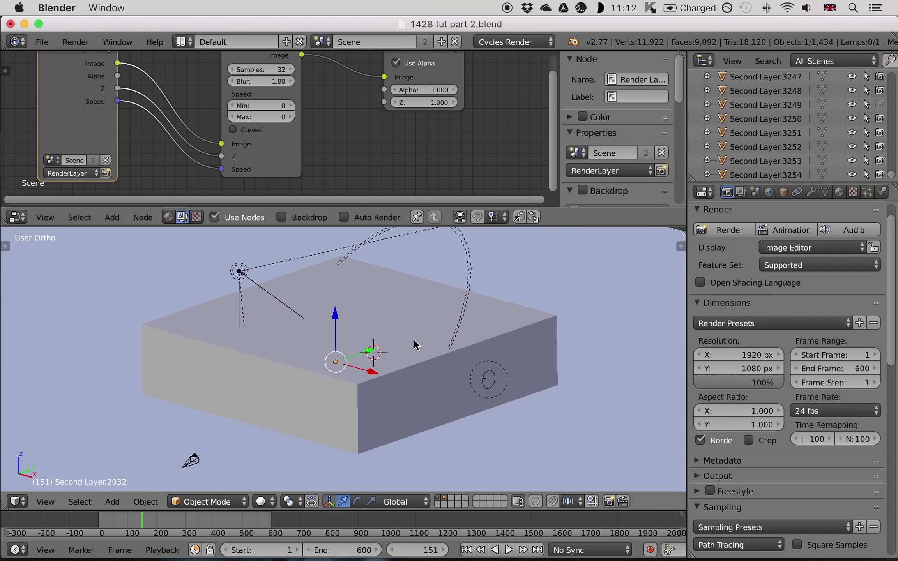
Step: Set the surrounding Cube's maximum draw type to Wire and return to the camera view
right_click(538, 324)
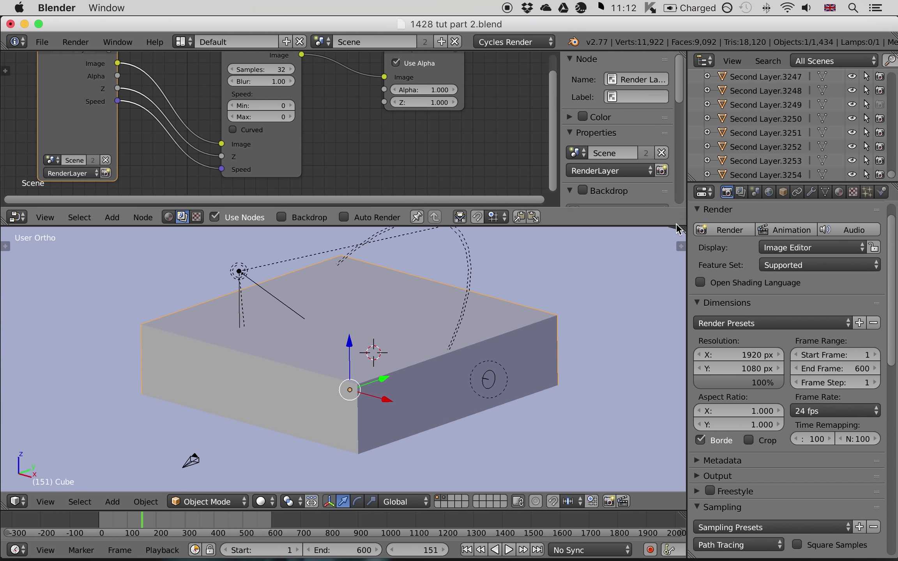
click(784, 195)
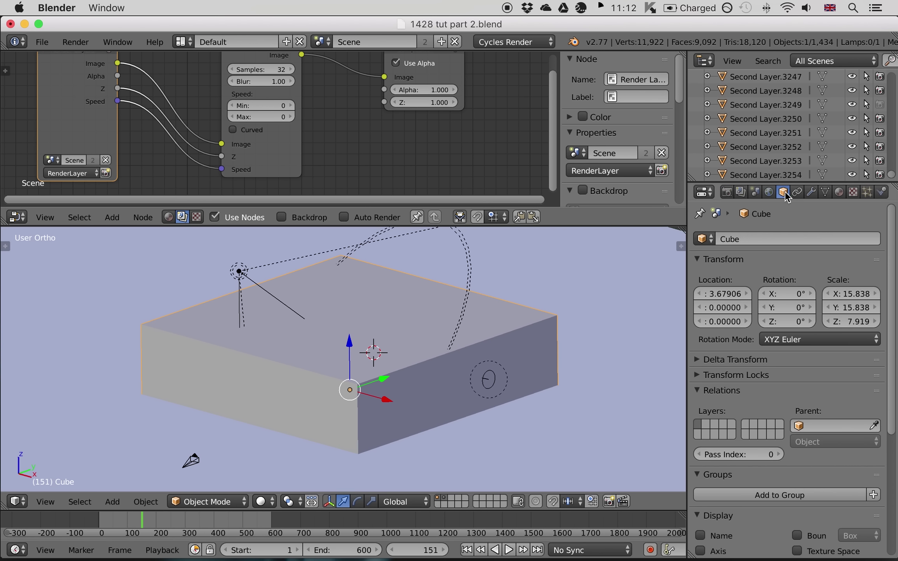
scroll(772, 335, down, 5)
scroll(772, 335, down, 5)
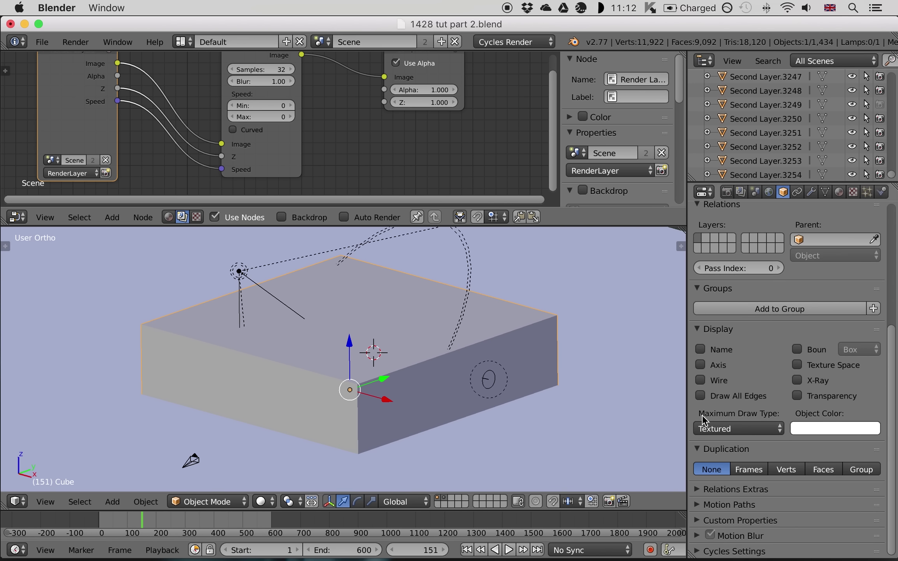
click(748, 430)
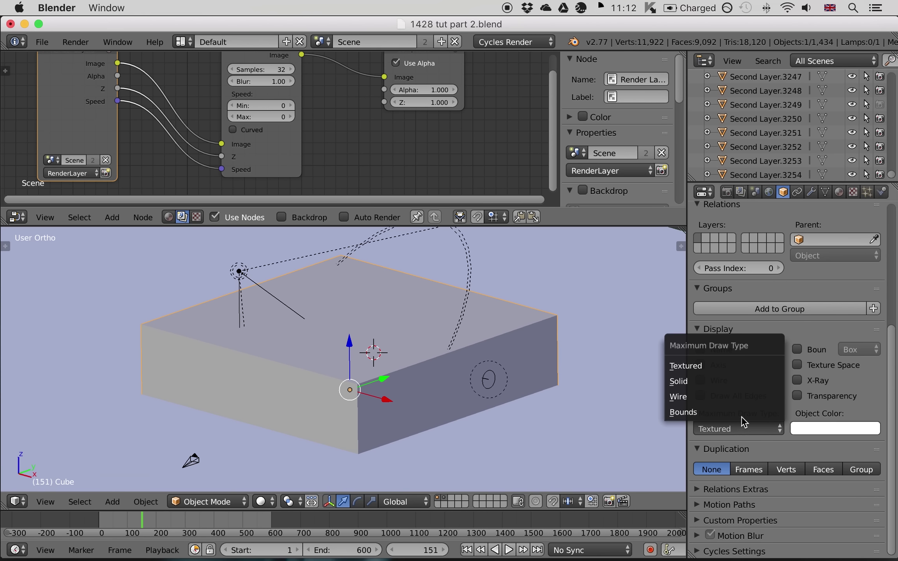
click(734, 397)
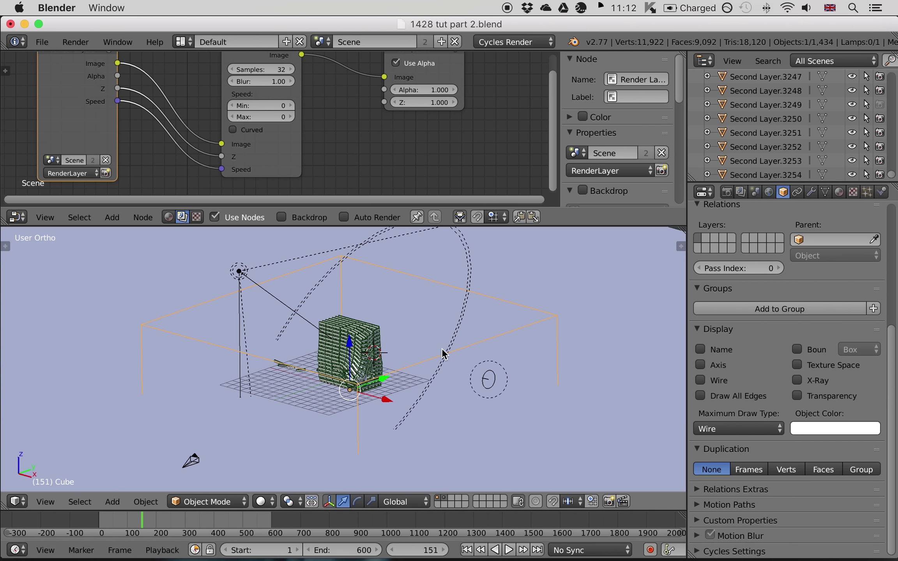
key(KP_0)
key(Home)
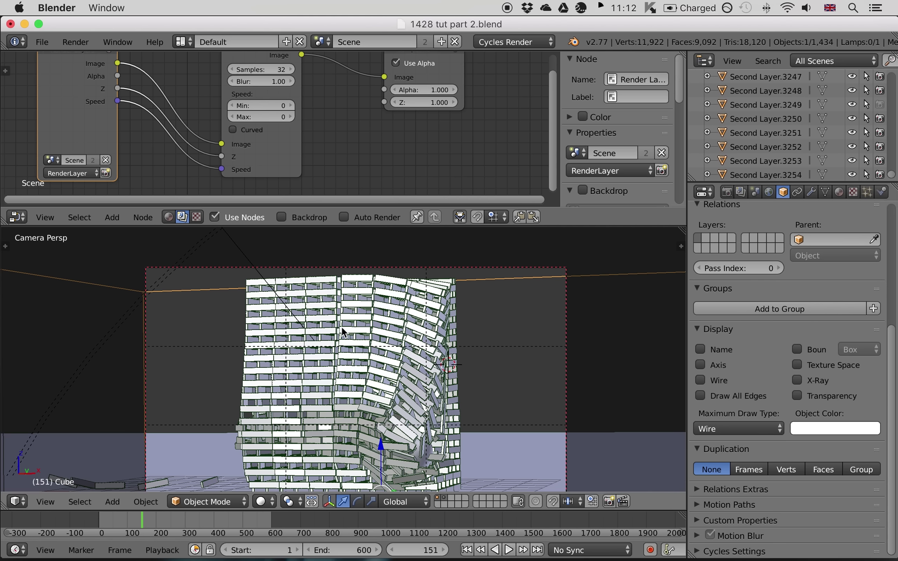
Step: Start Screencast Keys, hide the side panel, centre the tower, and scrub to frame 311
key(n)
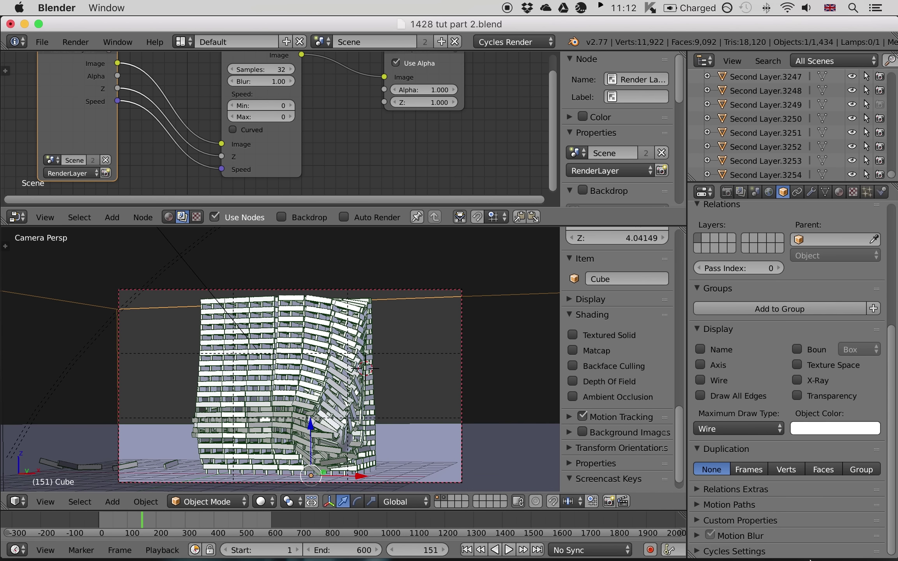
scroll(603, 433, down, 2)
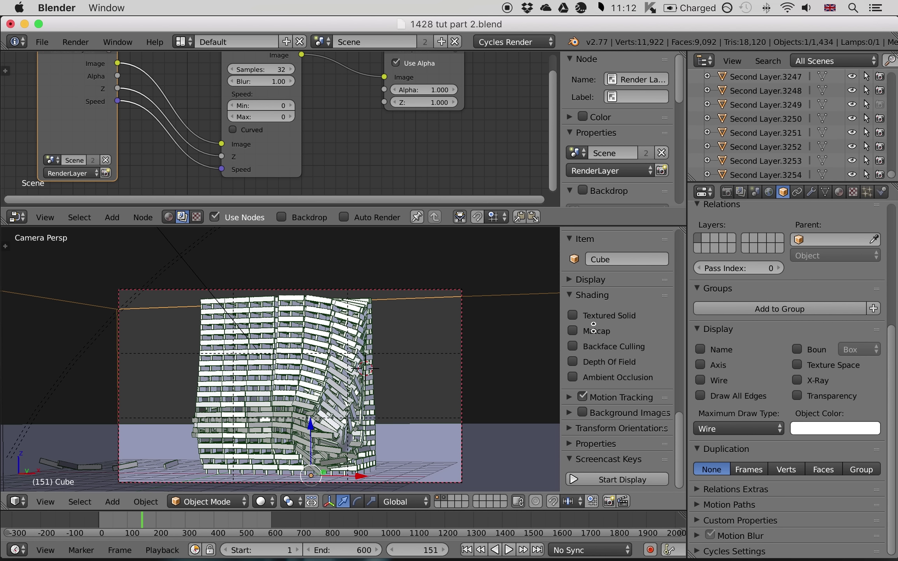
scroll(607, 468, up, 1)
click(612, 489)
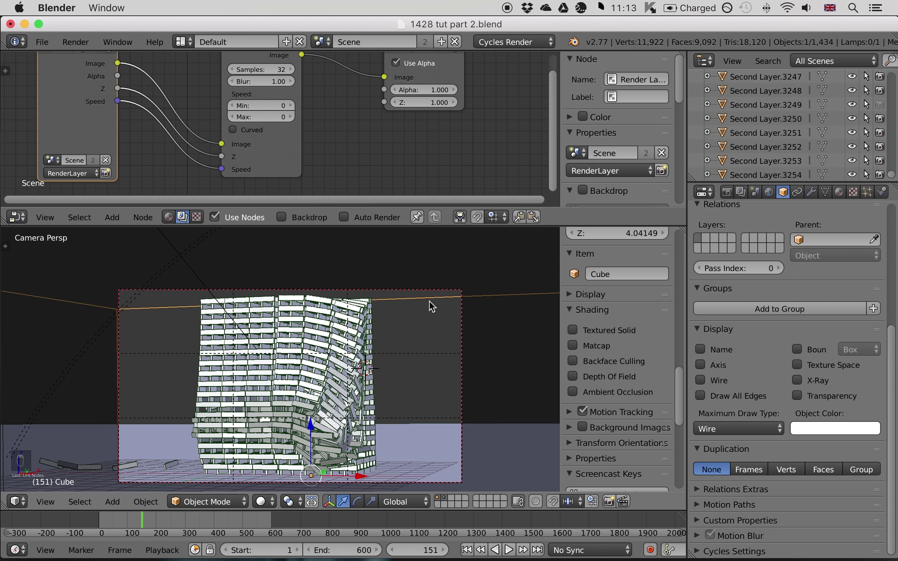
key(n)
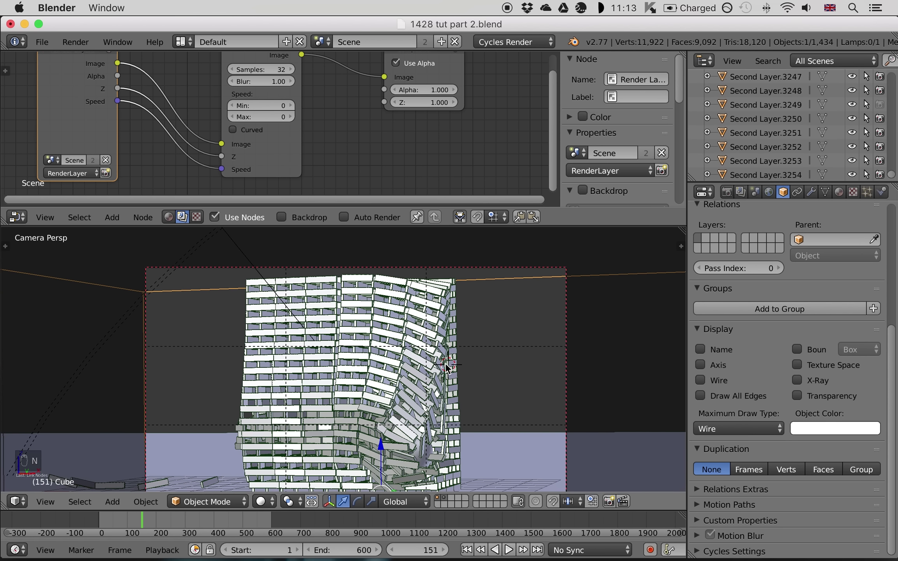
shift+middle_drag(452, 367, 457, 340)
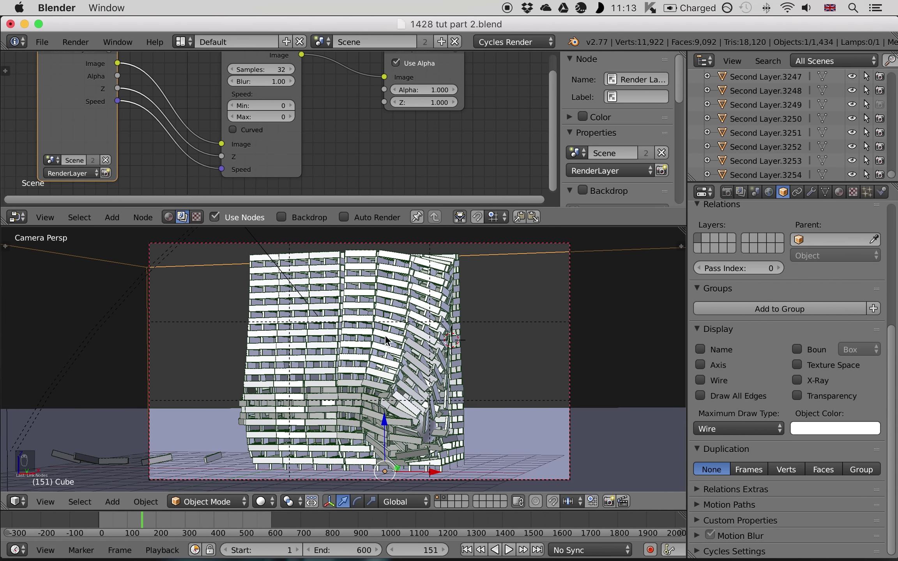
drag(156, 523, 189, 521)
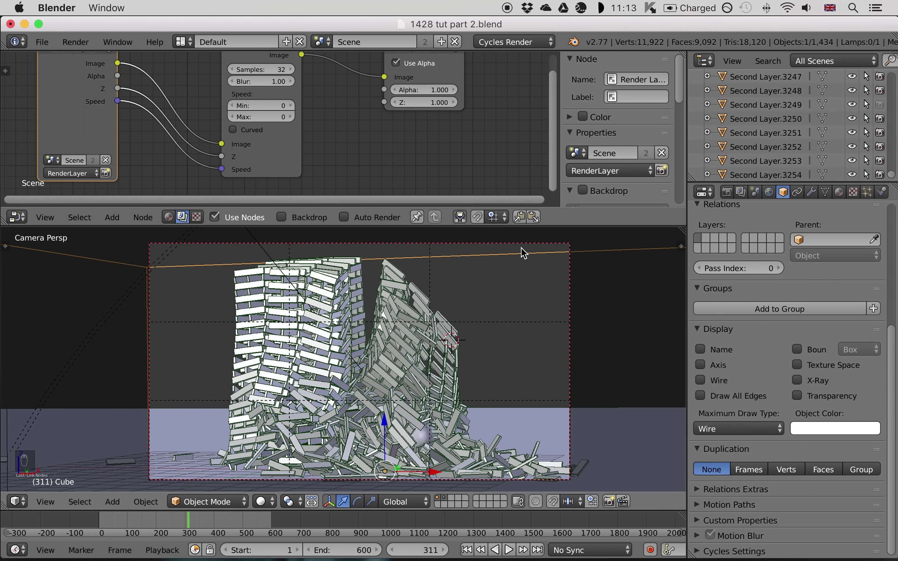
Step: Set the render samples to 100
click(729, 191)
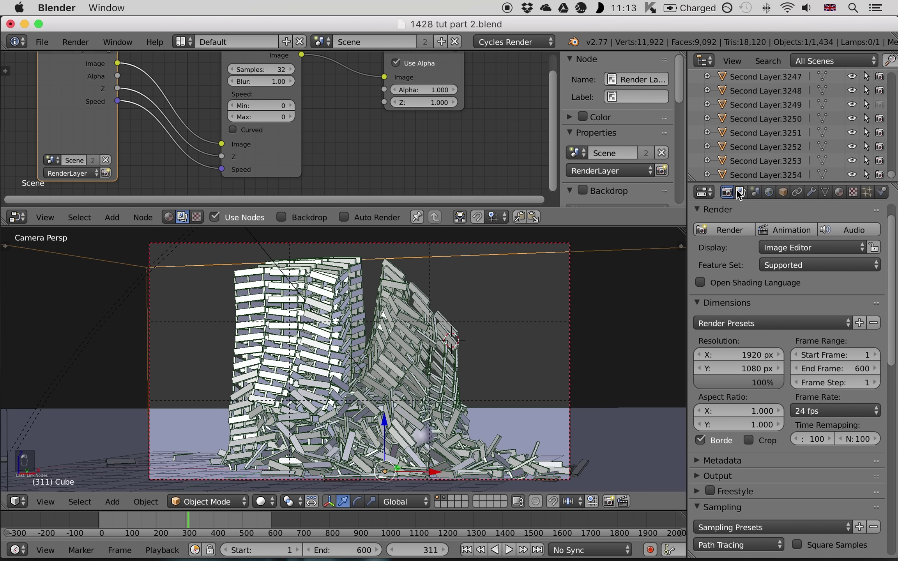
scroll(792, 464, down, 10)
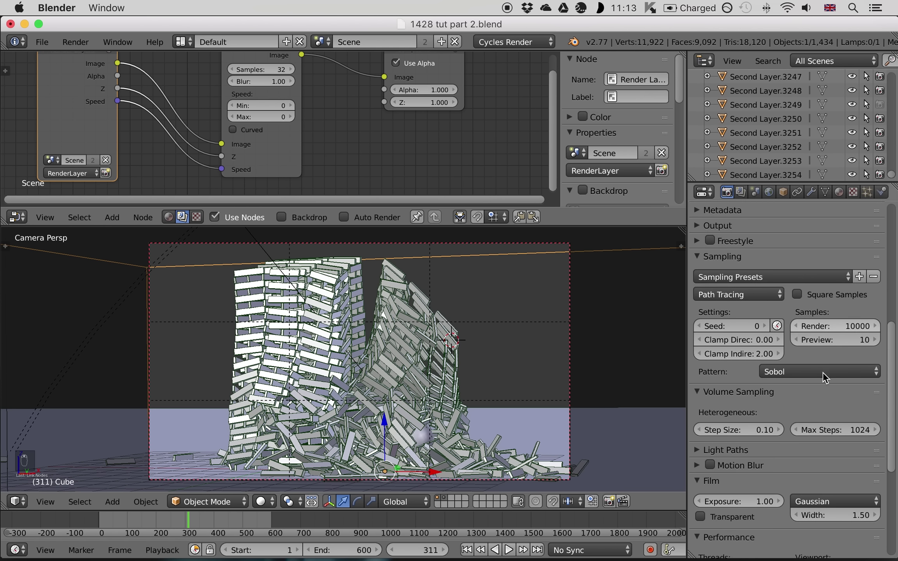
scroll(824, 355, down, 1)
click(836, 319)
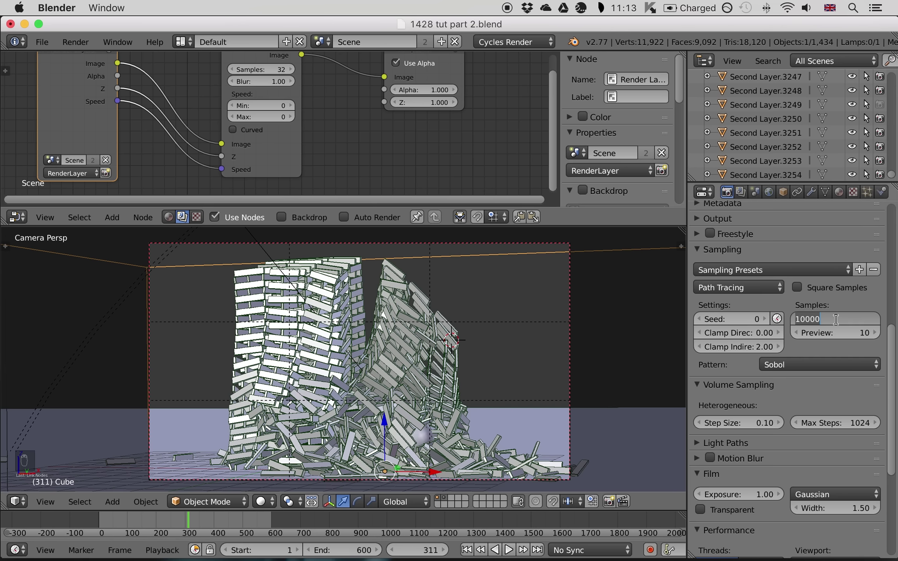
text(100)
key(Return)
Step: Set the resolution percentage to 50% and render frame 311
scroll(839, 325, up, 8)
scroll(762, 261, up, 8)
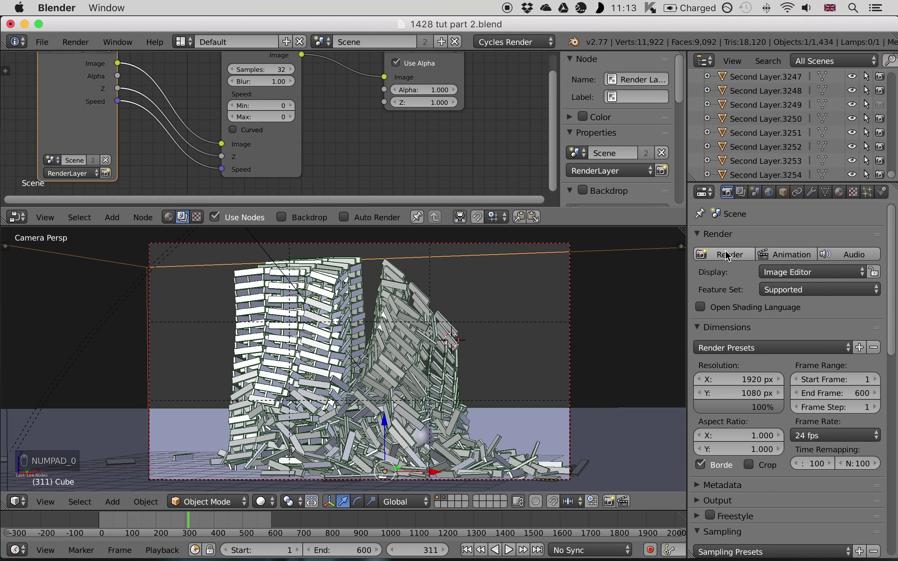
click(743, 408)
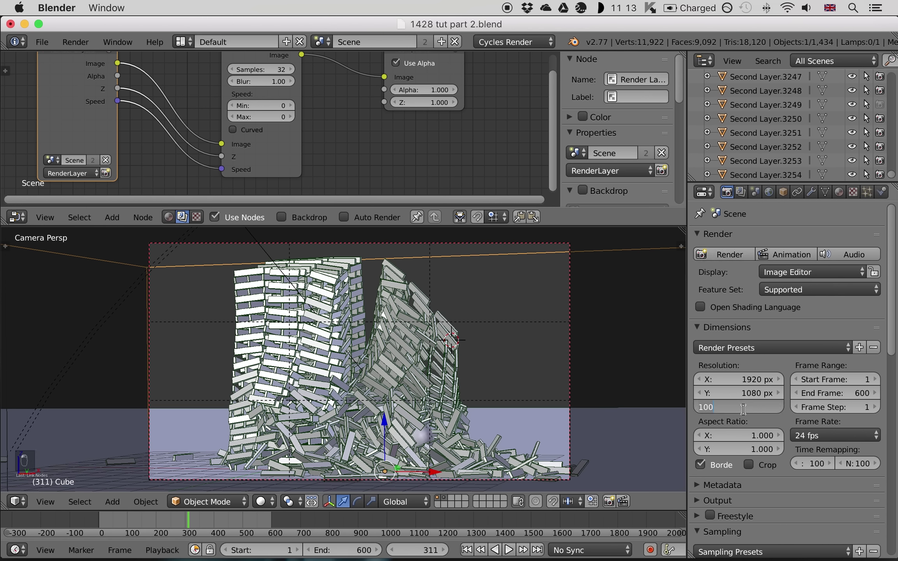
text(50)
key(Return)
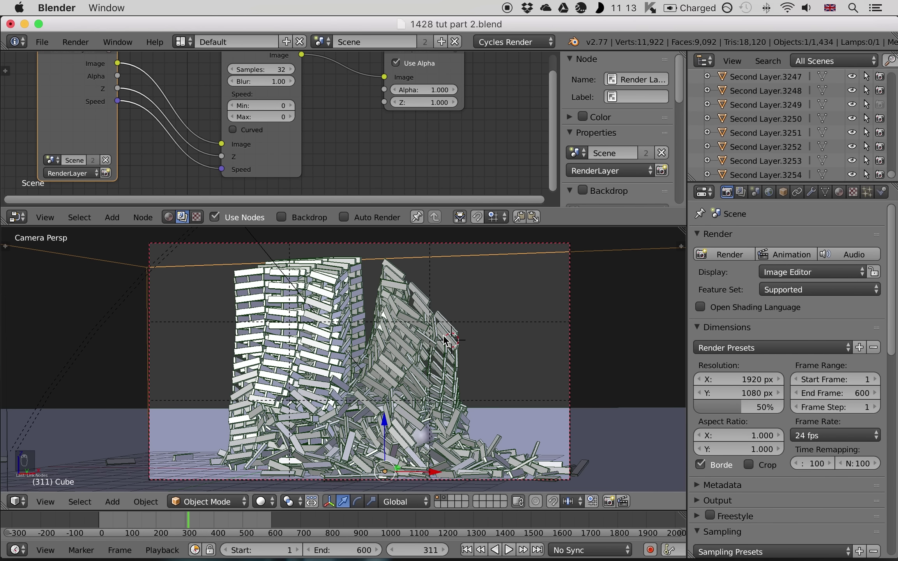
click(736, 257)
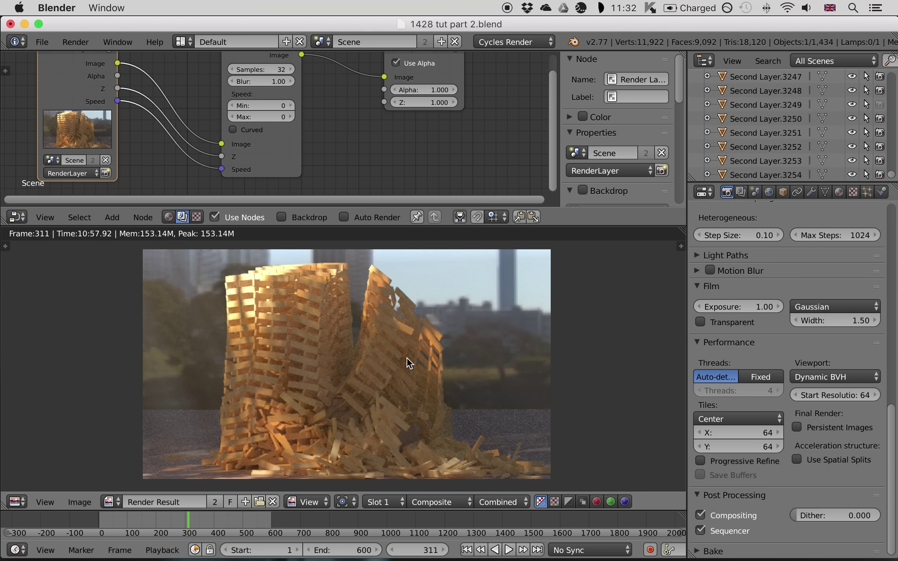
Step: Zoom into the finished Render Result to inspect the motion-blurred golden planks
scroll(407, 358, up, 6)
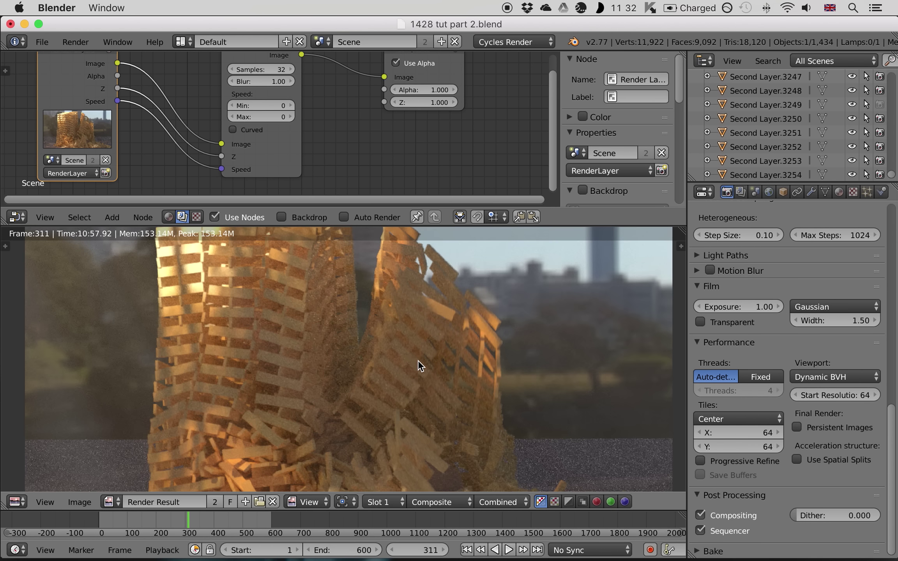
scroll(397, 380, up, 2)
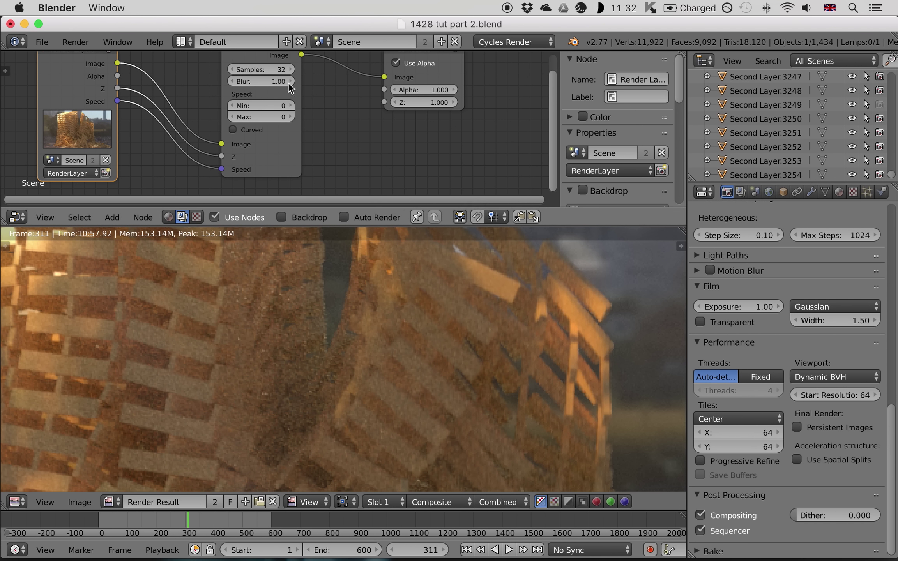
Step: Set the Vector Blur node's Blur amount to 5 and inspect the render
middle_drag(337, 95, 345, 99)
scroll(344, 99, down, 1)
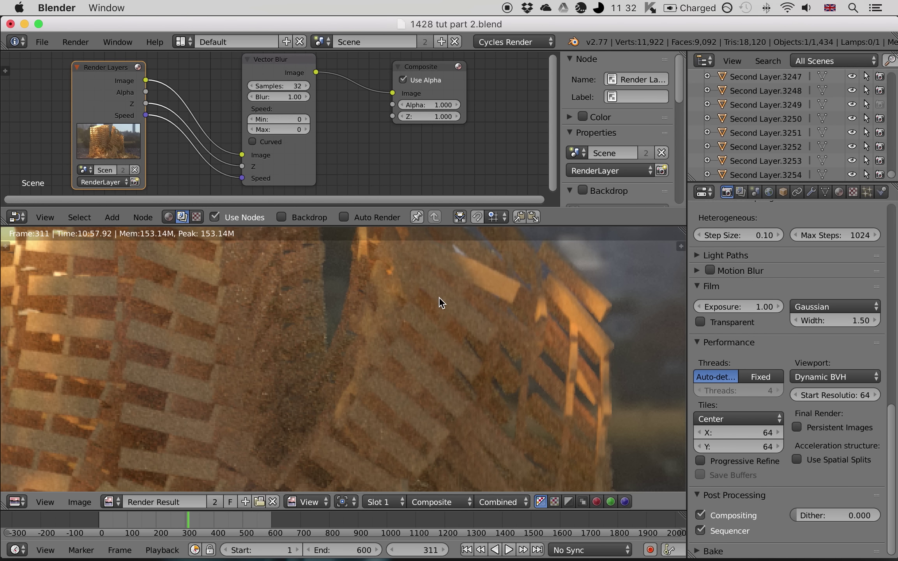
click(287, 98)
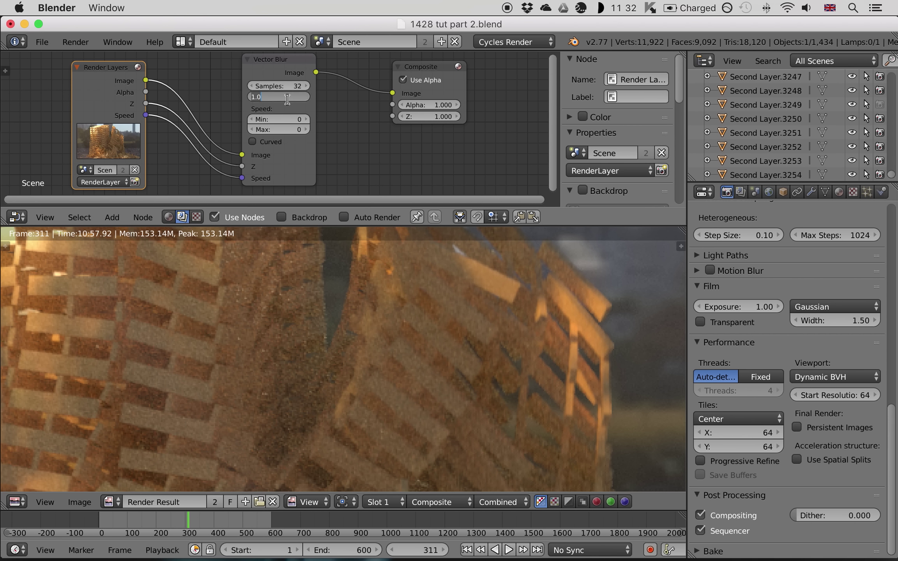
key(Return)
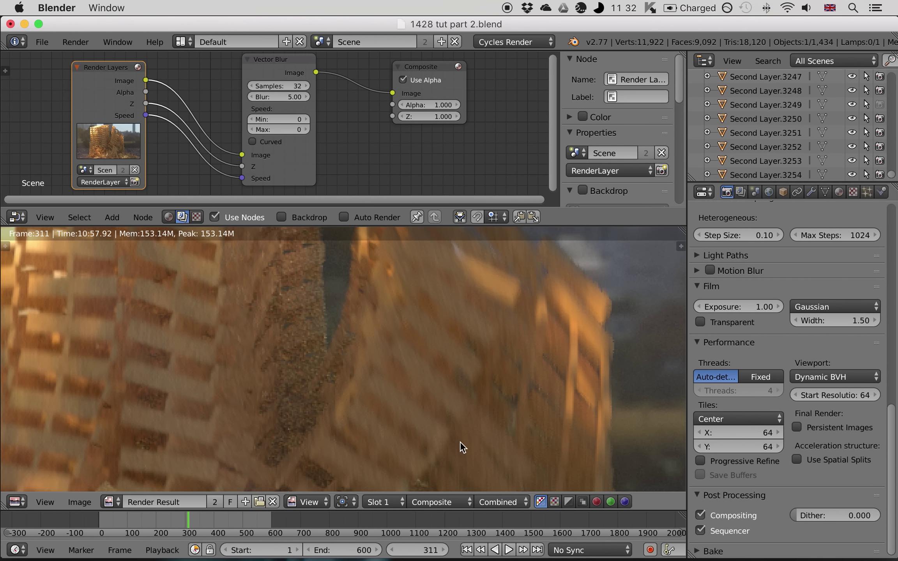
scroll(456, 355, down, 5)
middle_drag(385, 392, 398, 385)
scroll(394, 378, up, 1)
scroll(395, 377, down, 1)
Step: Restore the Blur amount to 1.00 and go back to the 3D camera view
click(289, 97)
text(1)
key(Return)
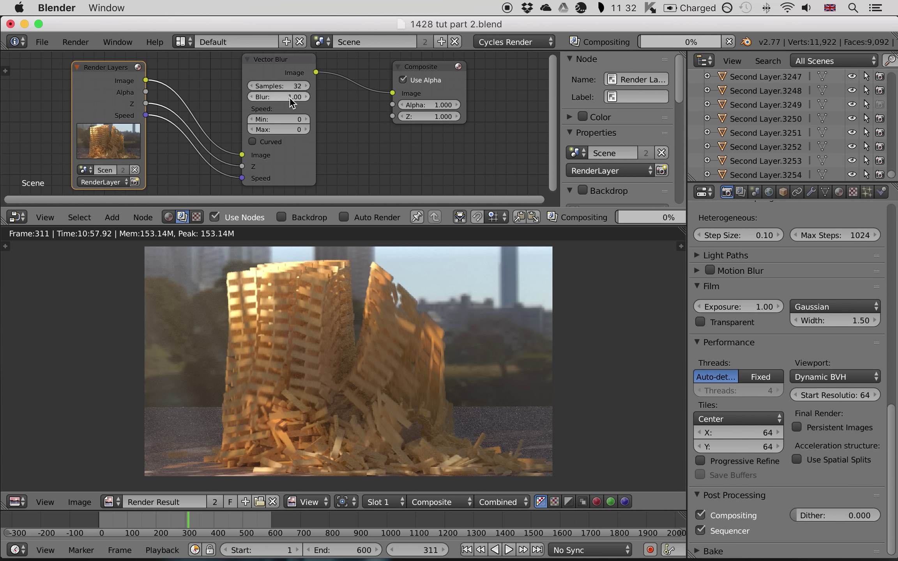
scroll(429, 343, up, 1)
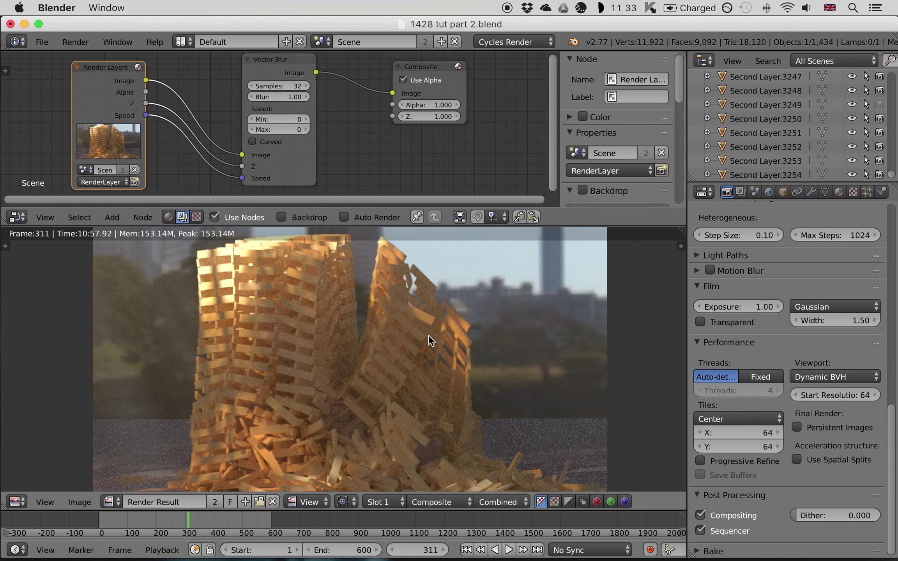
key(Escape)
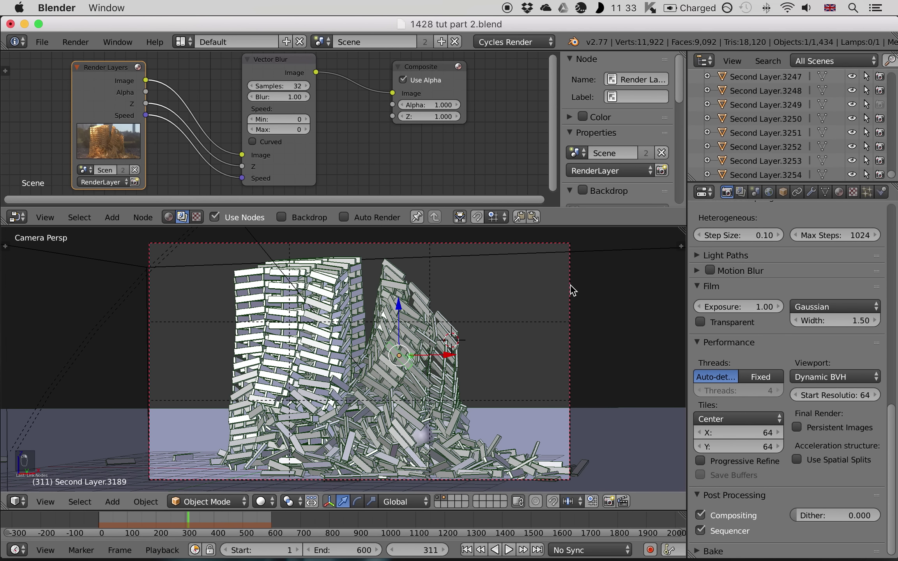
Step: Open the camera's settings, pick out the top tower plank, and scrub partway into the collapse
right_click(571, 286)
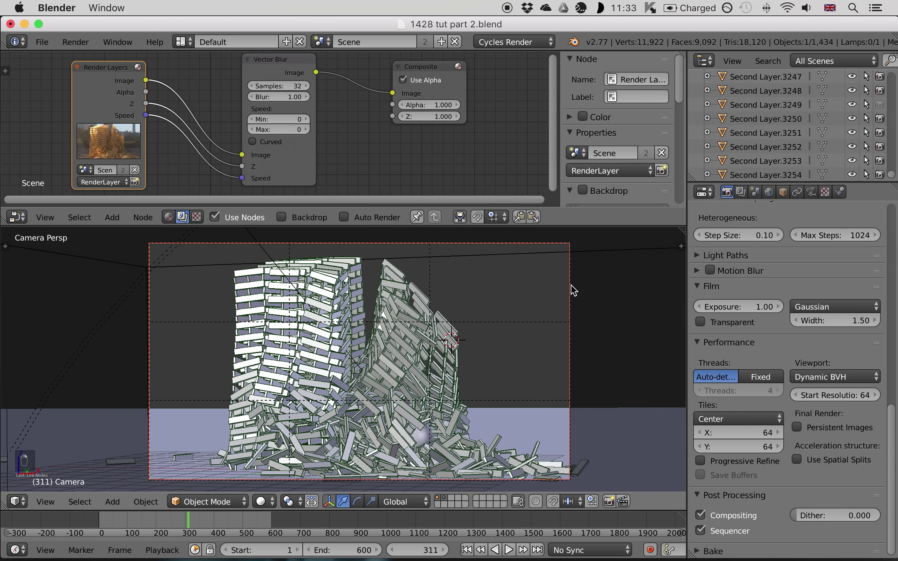
click(811, 192)
scroll(815, 443, down, 6)
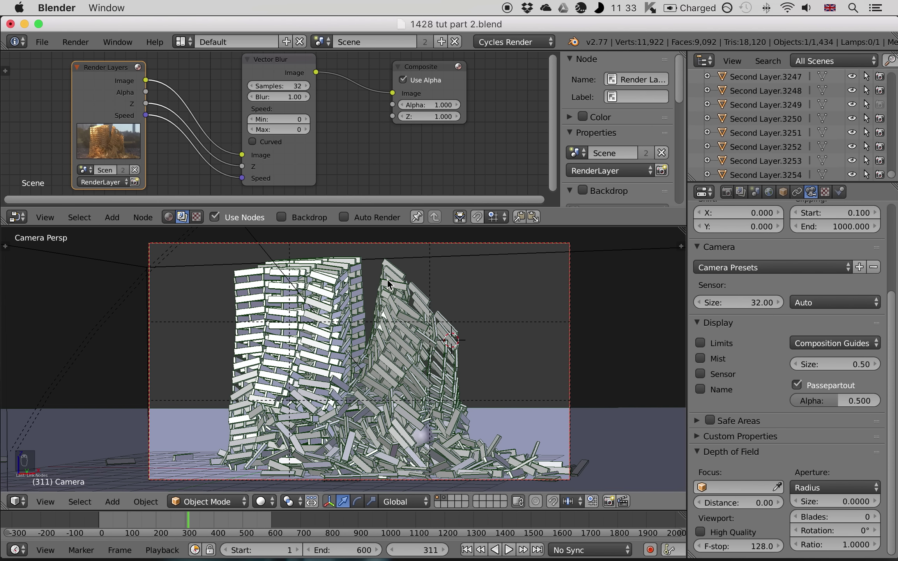
key(shift+Left)
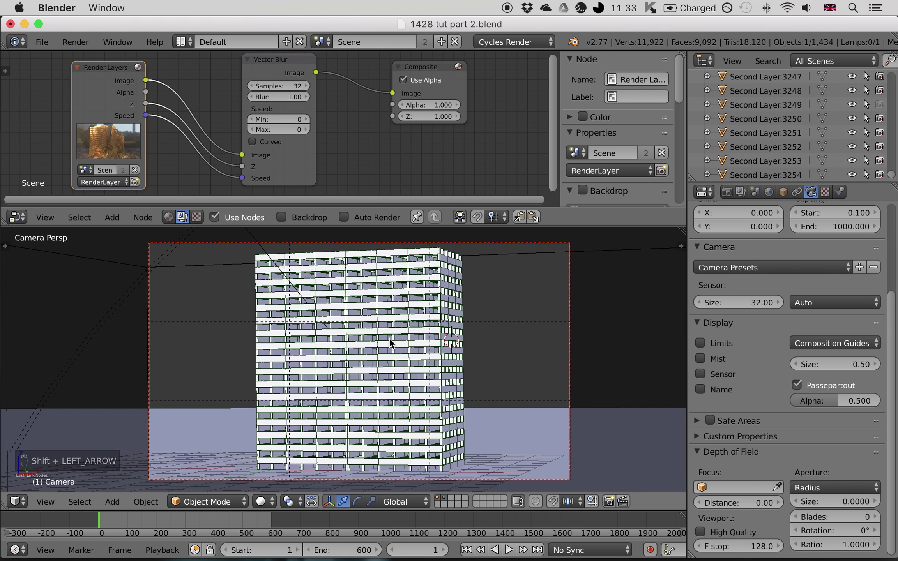
right_click(389, 255)
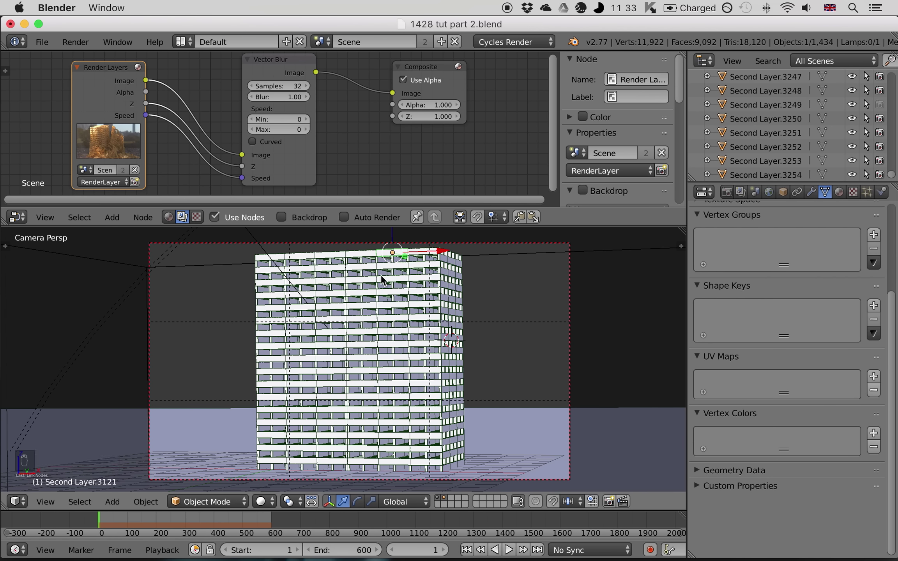
drag(105, 521, 125, 512)
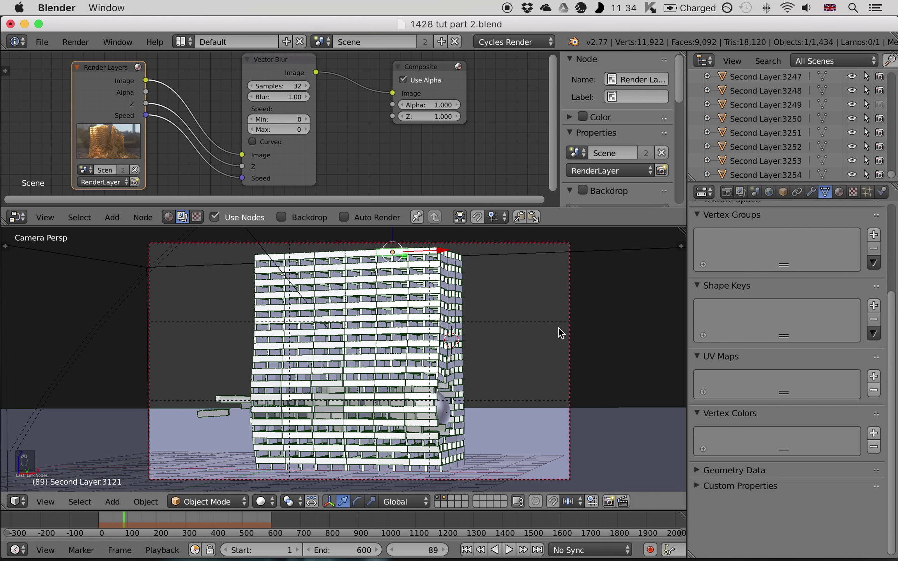
Step: Focus the camera's depth of field on Second Layer.3121 with aperture size 1.0
right_click(571, 310)
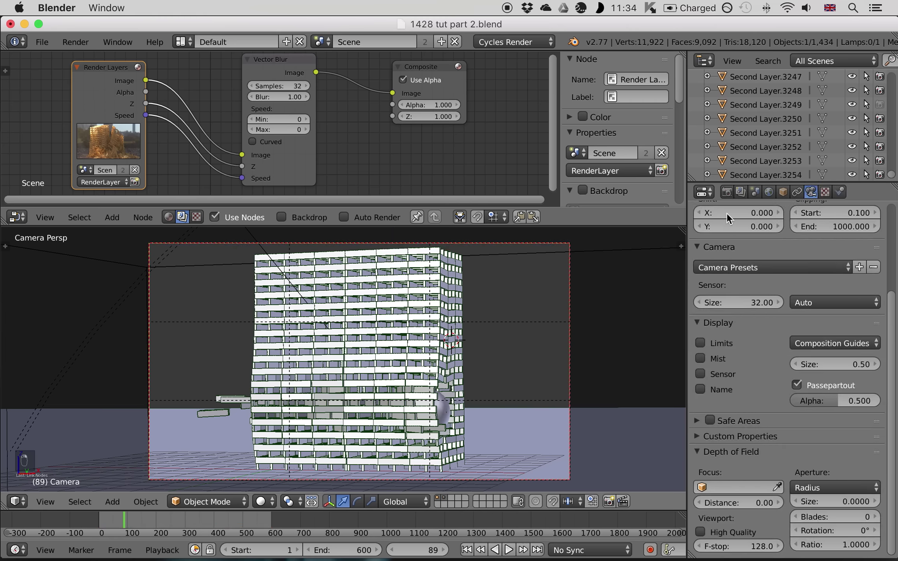
click(736, 487)
text(se)
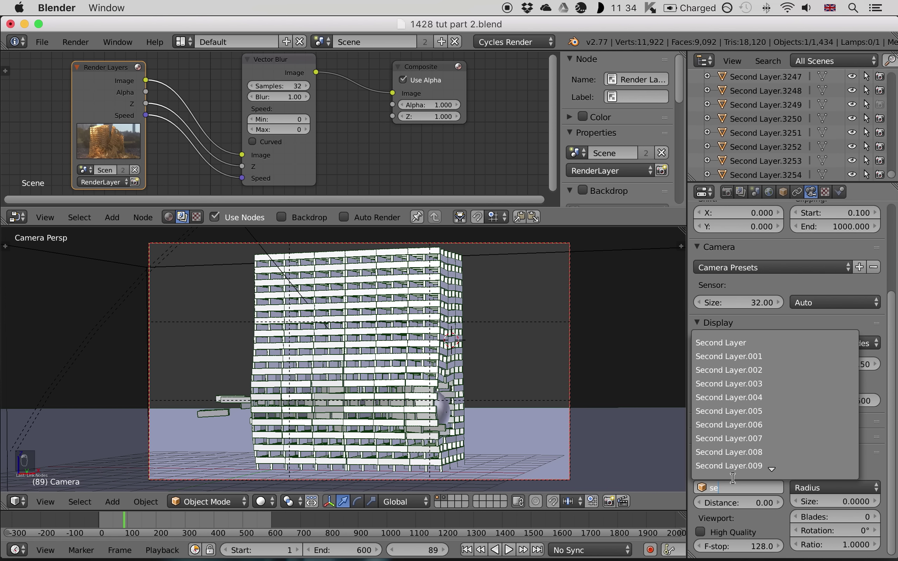
text(cond layer.3121)
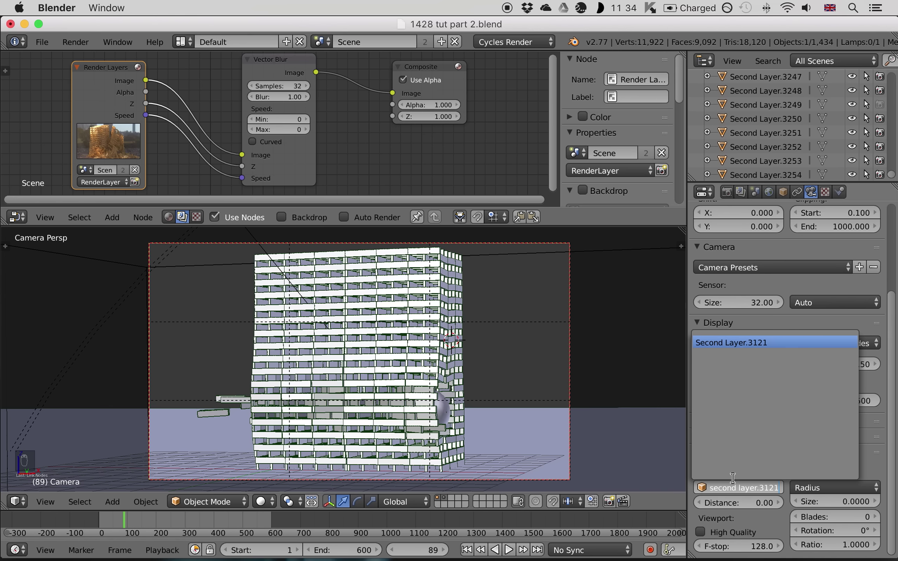
key(Return)
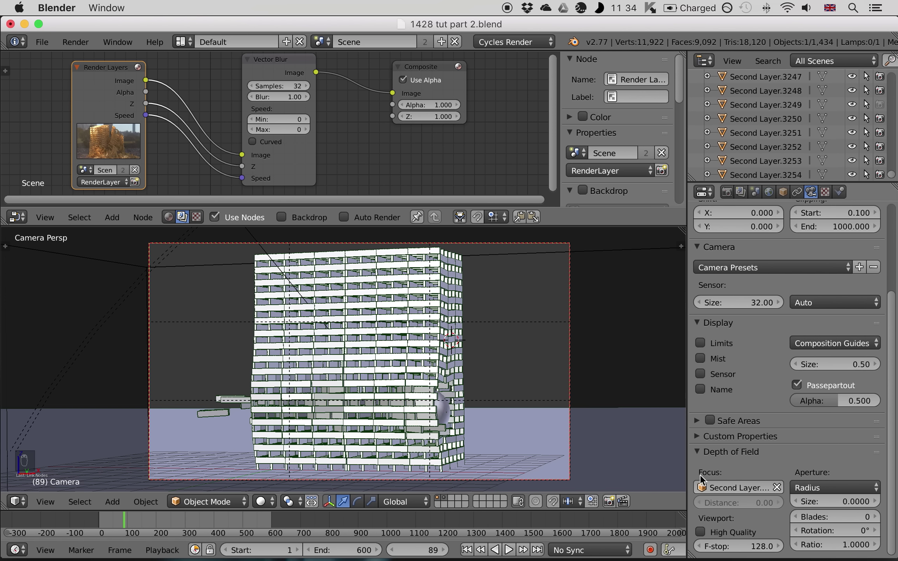
click(840, 501)
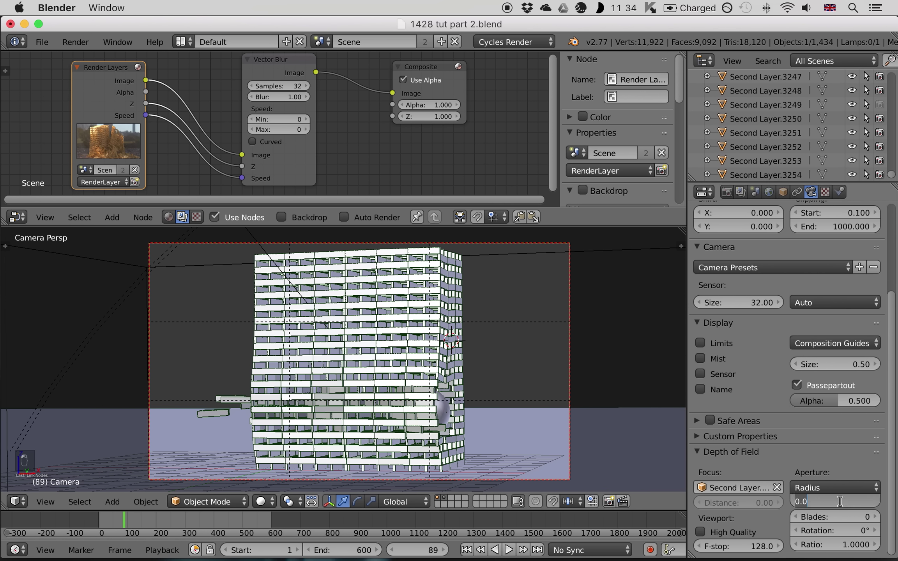
text(1)
key(Return)
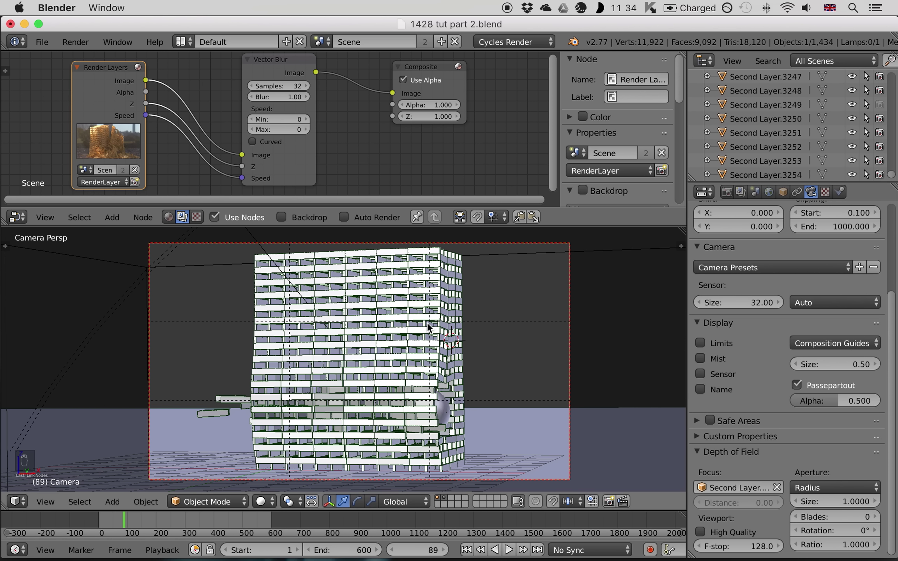
Step: Show the blurred collapse in rendered preview and scrub through later frames up to about 330
key(shift+z)
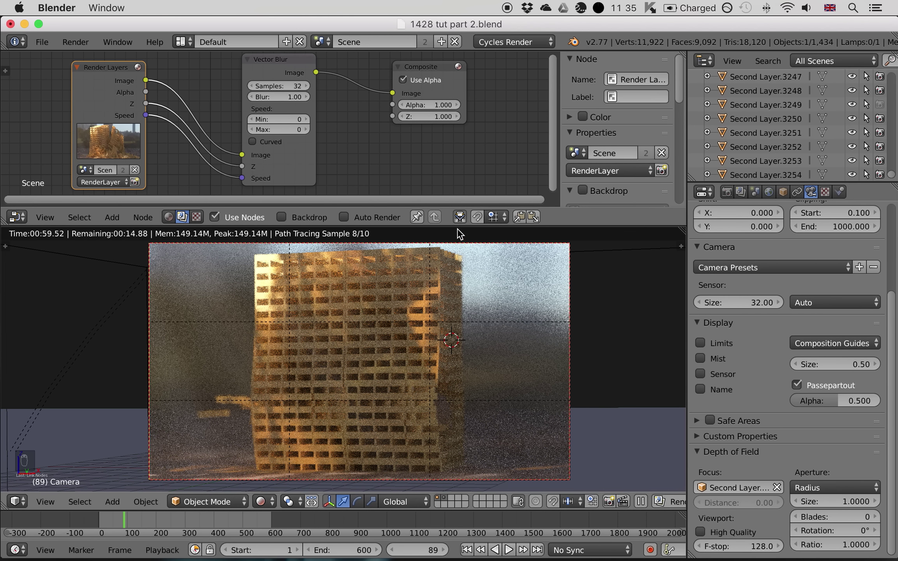
click(227, 520)
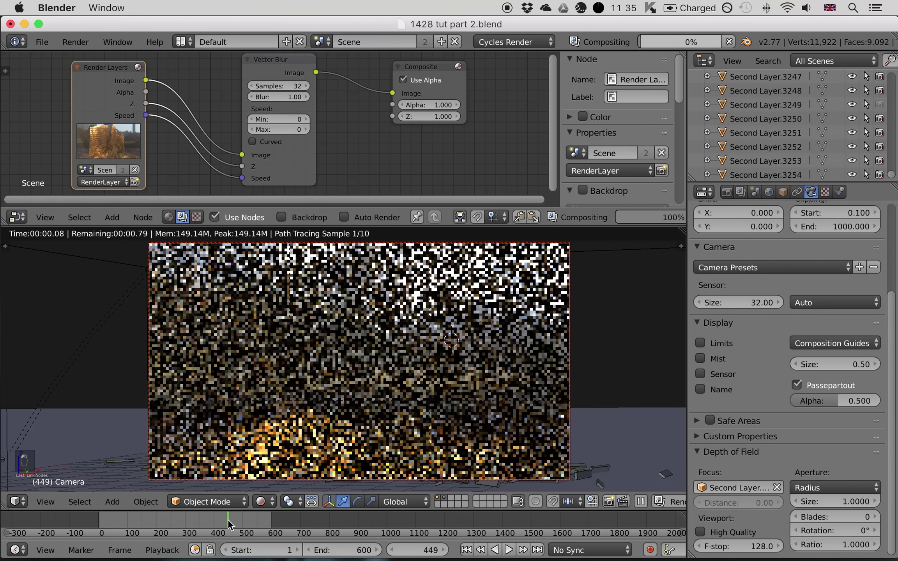
drag(212, 520, 194, 523)
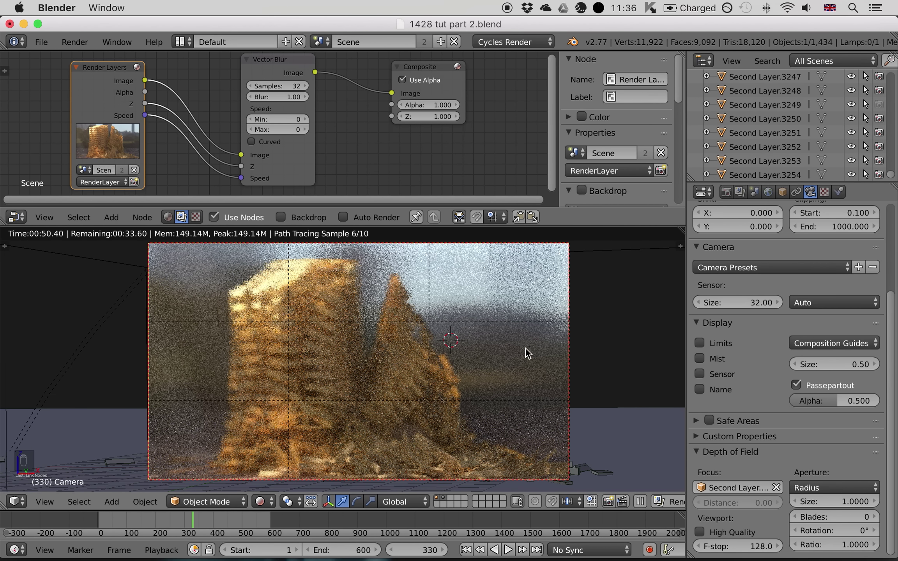
Step: Rewind to frame 1 and play the collapse, stopping at frame 74 where the ball strikes
key(z)
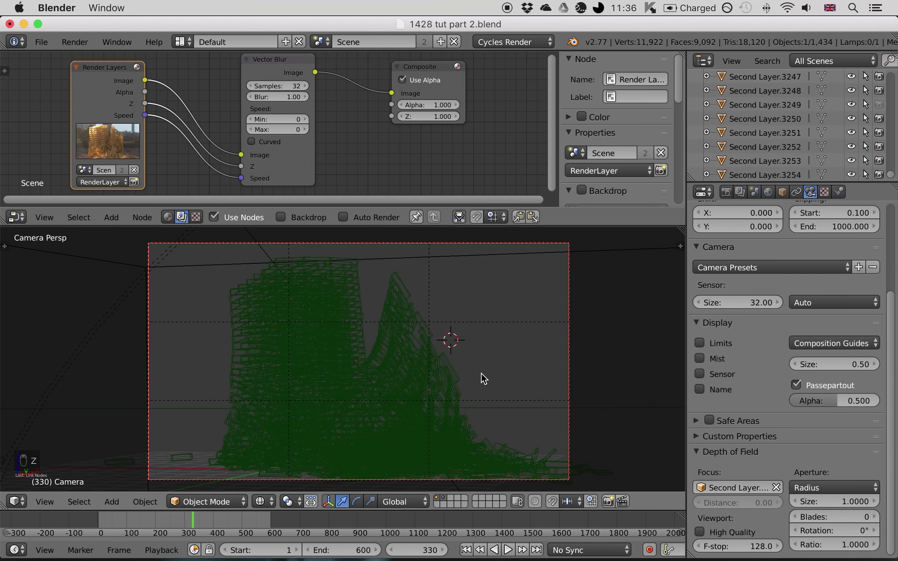
key(shift+Left)
key(z)
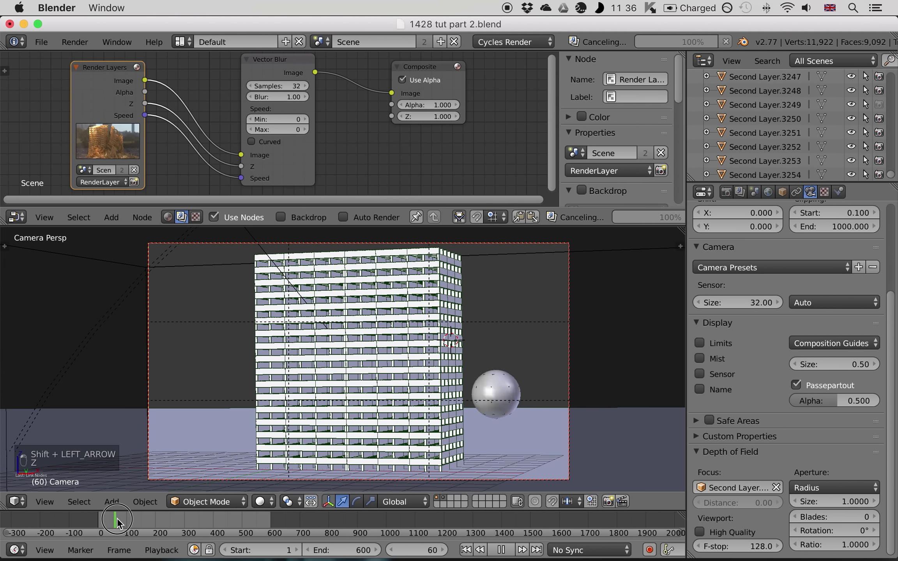
click(118, 517)
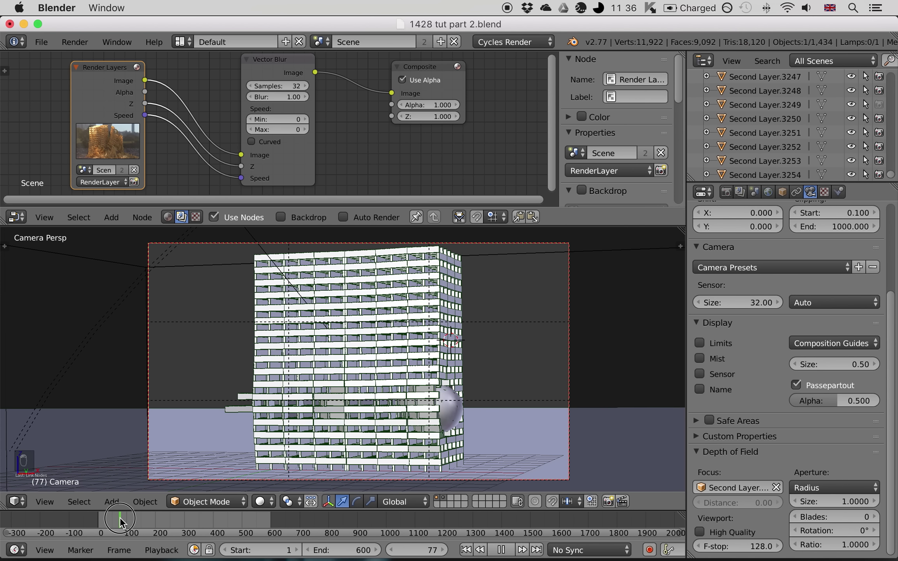
key(Escape)
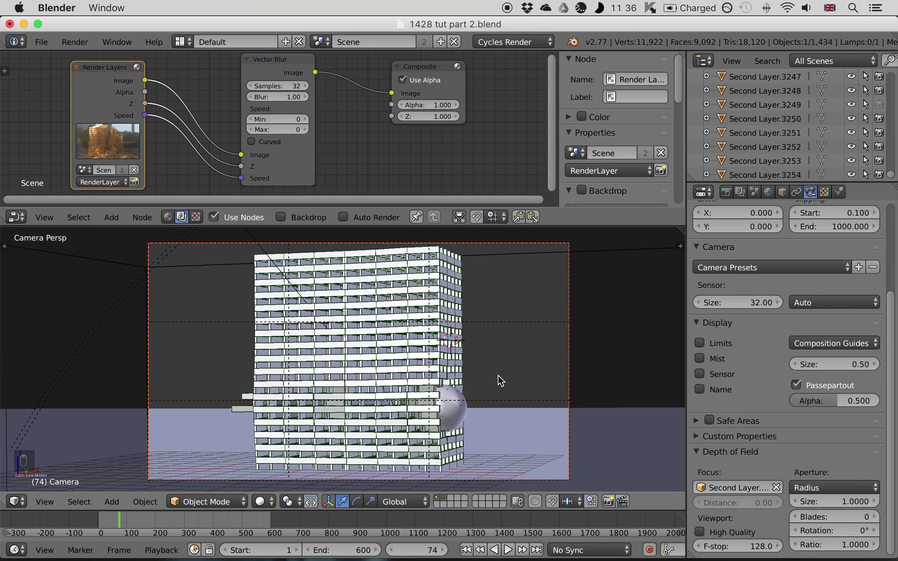
Step: Select the ball sphere and show its Ball material settings
mouse_move(454, 374)
shift+middle_down()
mouse_move(404, 370)
mouse_move(443, 372)
shift+middle_up()
scroll(429, 357, up, 2)
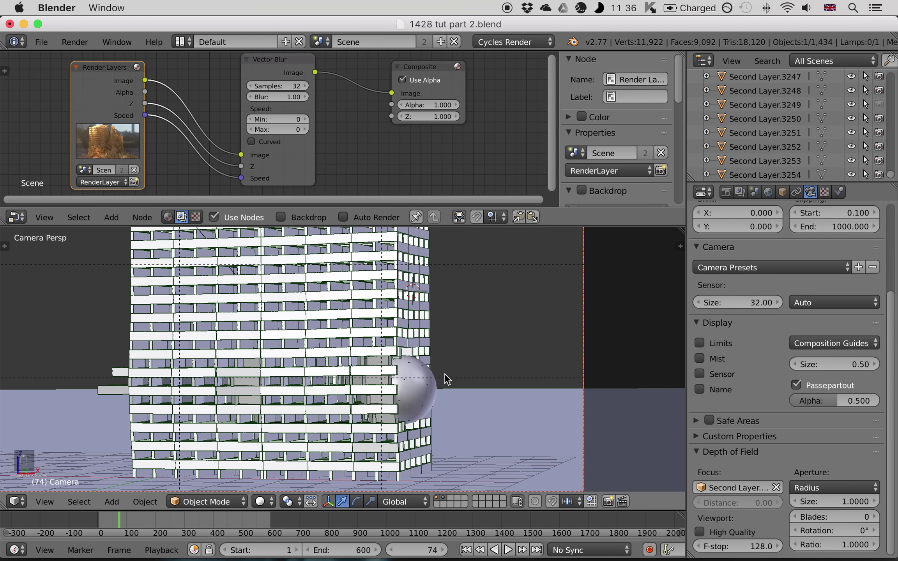
right_click(436, 386)
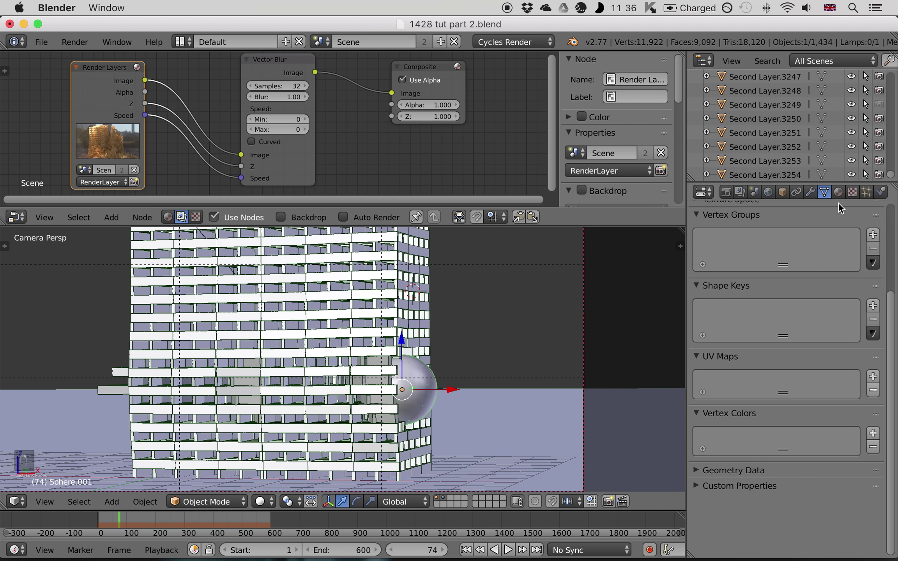
click(839, 193)
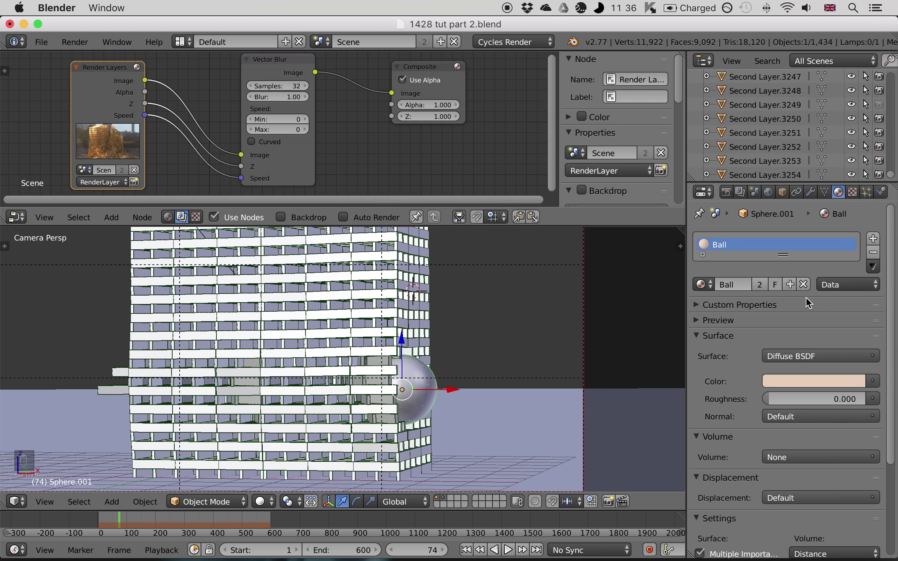
Step: Create a new material for the sphere and name it 'Glossy Ball'
click(803, 284)
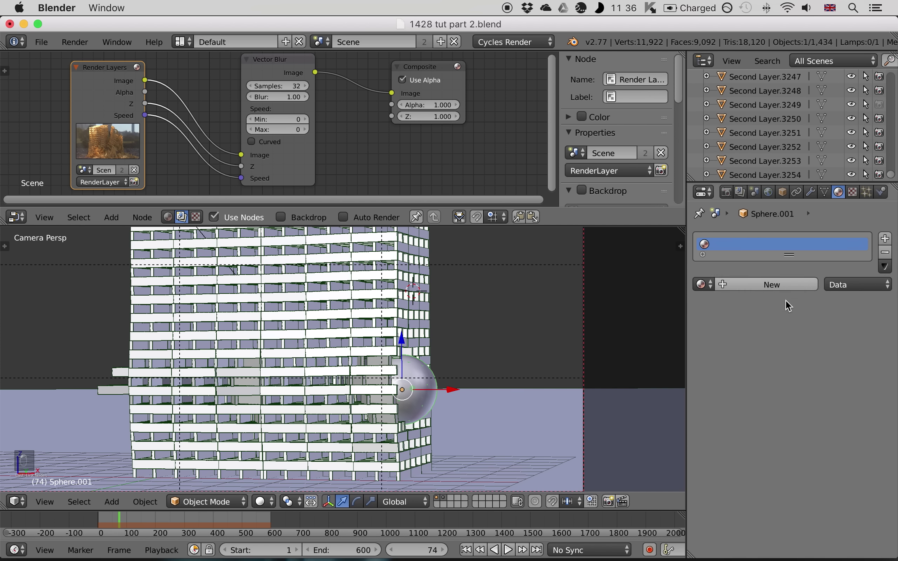
click(738, 287)
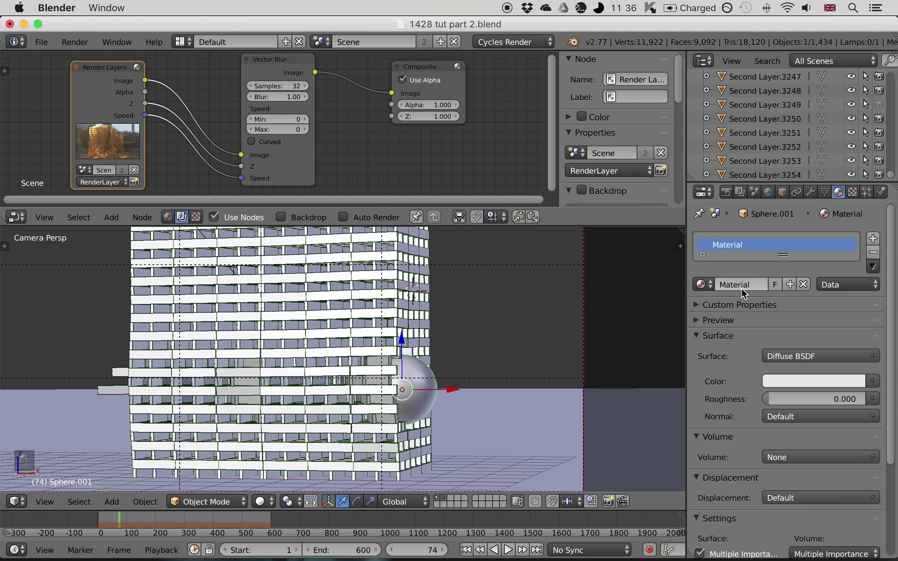
click(741, 289)
text(Gloss)
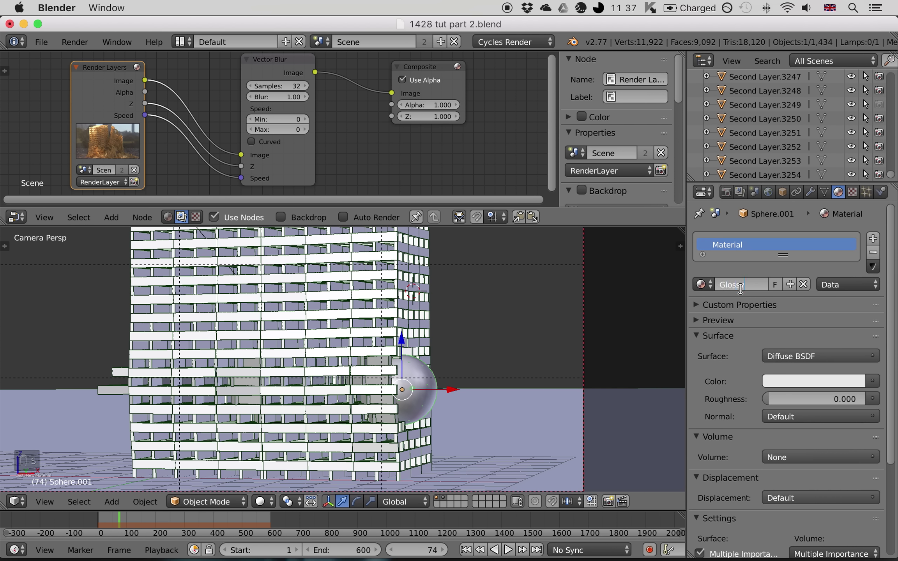
text(y Ba)
key(BackSpace)
text(Ball)
key(Return)
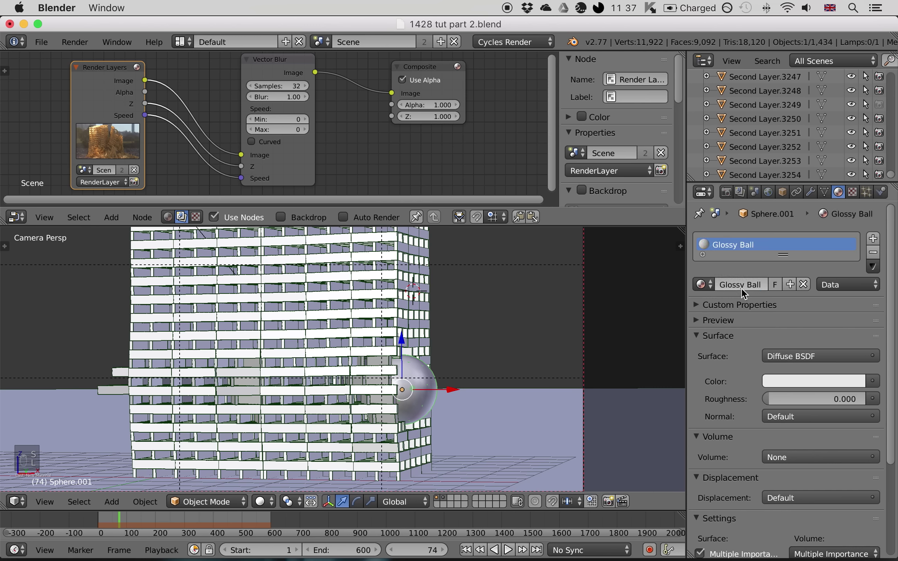
Step: Make the surface a red Glossy BSDF and preview the ball rendered
click(795, 356)
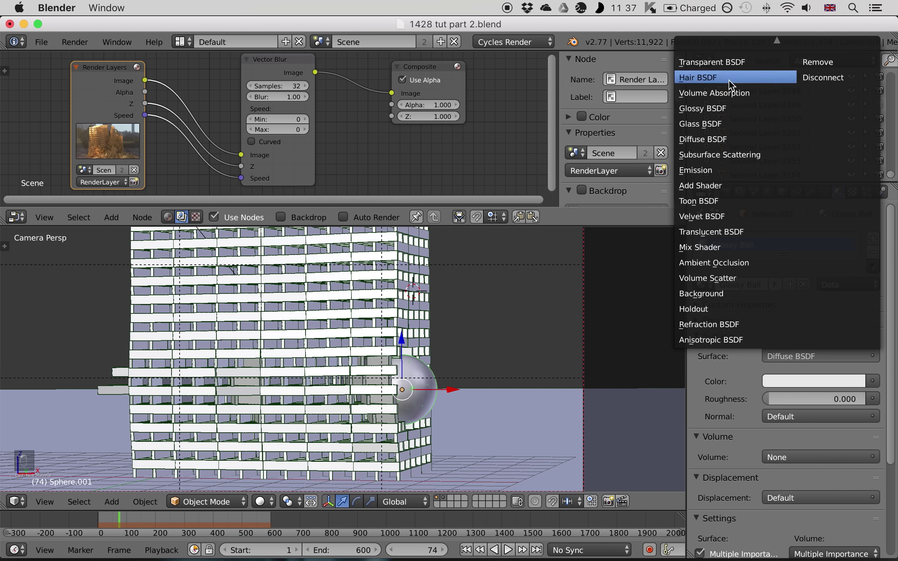
click(739, 108)
click(816, 397)
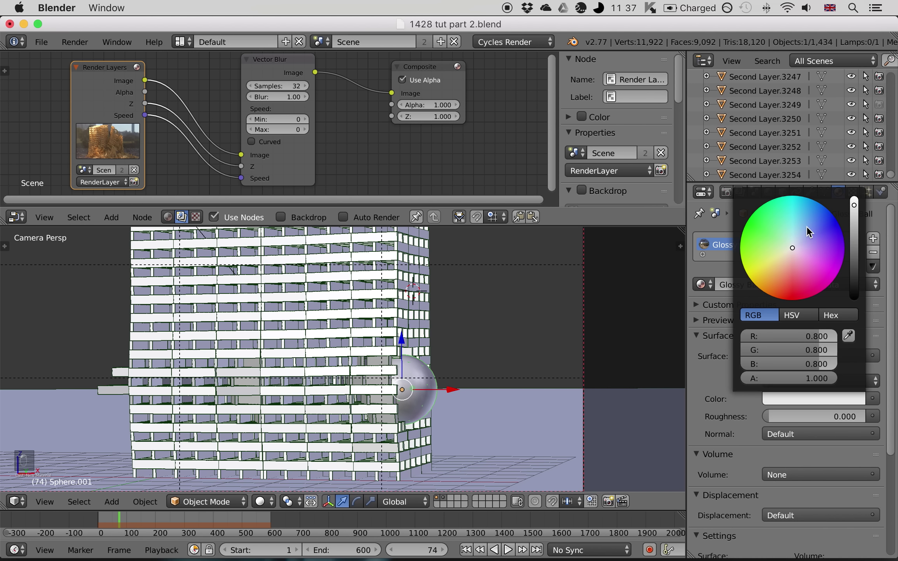
click(794, 285)
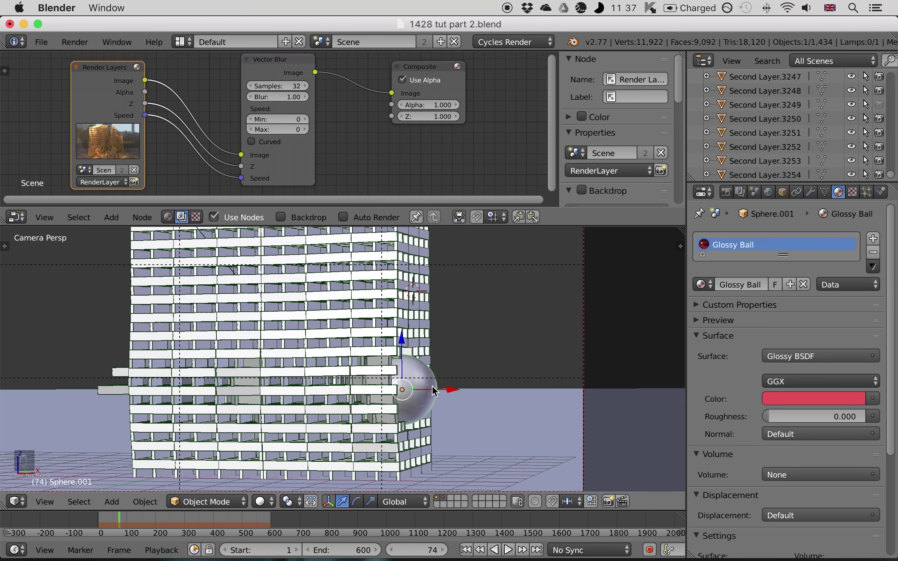
key(shift+z)
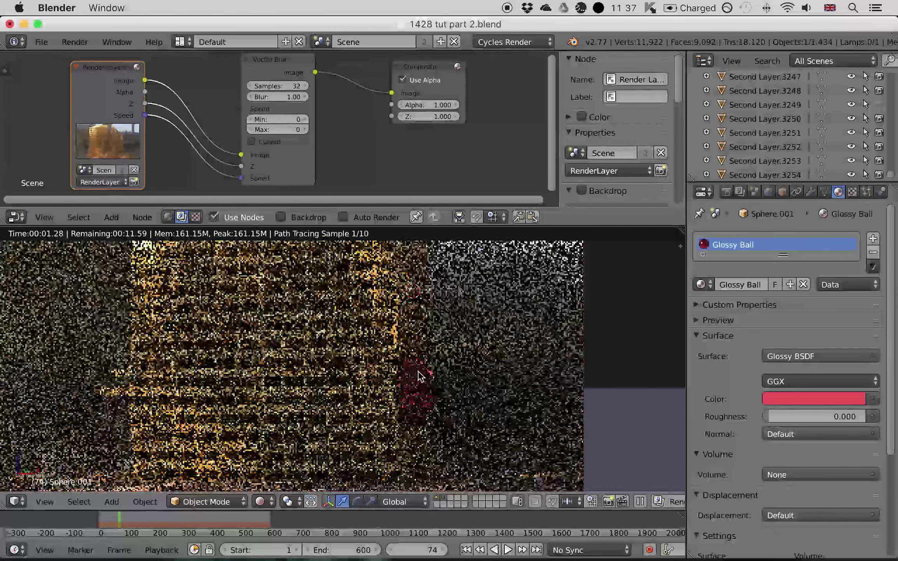
Step: Limit the rendered preview to a Shift+B render border drawn around the ball
key(shift+z)
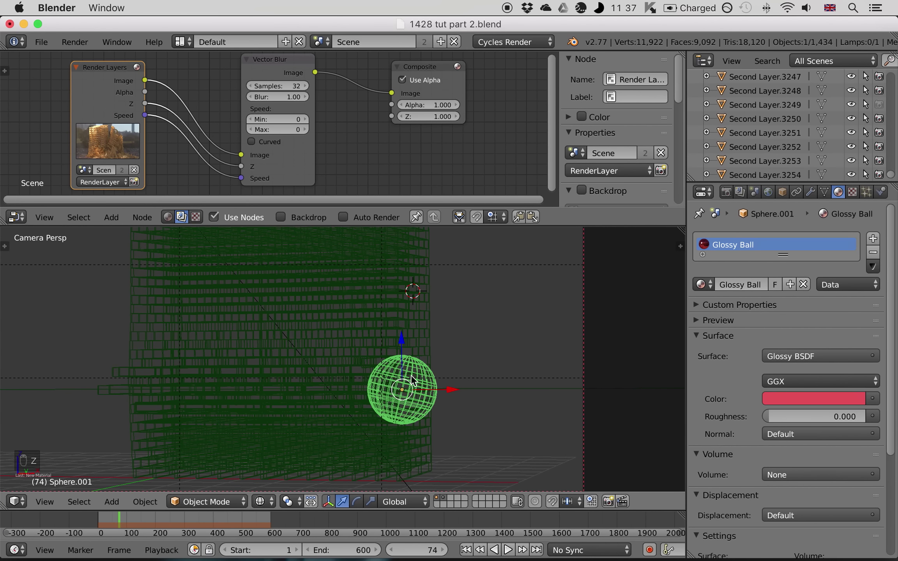
key(shift+b)
drag(340, 336, 467, 446)
scroll(472, 340, down, 2)
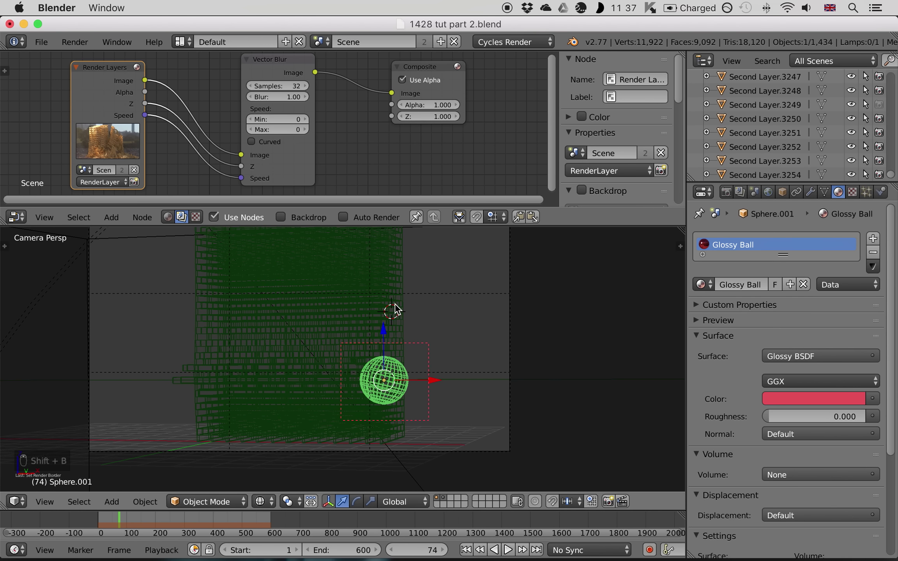
key(shift+z)
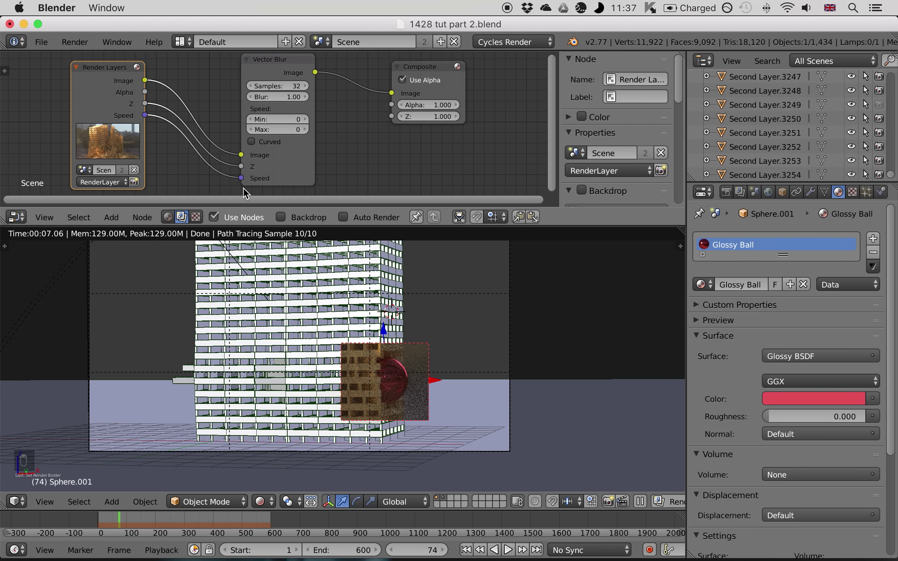
Step: Show the Glossy Ball shader nodes, move Glossy BSDF left, and raise its colour's green component
click(168, 217)
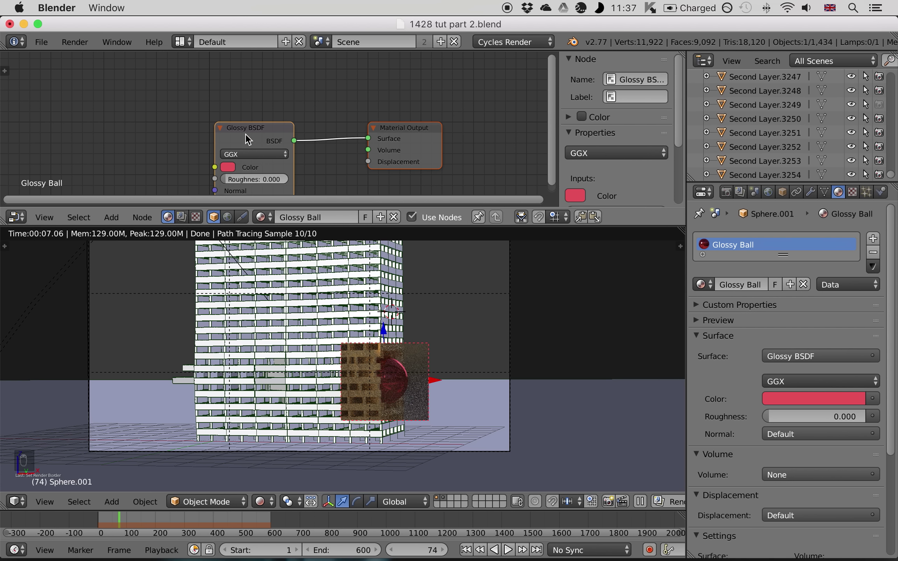
drag(247, 133, 129, 130)
middle_drag(243, 134, 275, 119)
click(141, 152)
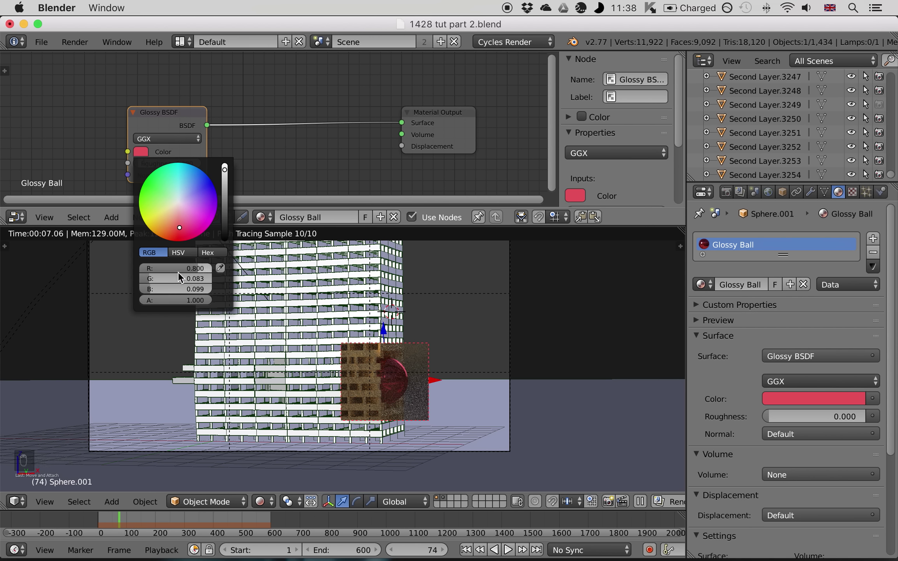
mouse_move(177, 275)
mouse_down()
mouse_move(234, 277)
mouse_move(173, 268)
mouse_move(191, 268)
mouse_move(195, 288)
mouse_move(234, 289)
mouse_up()
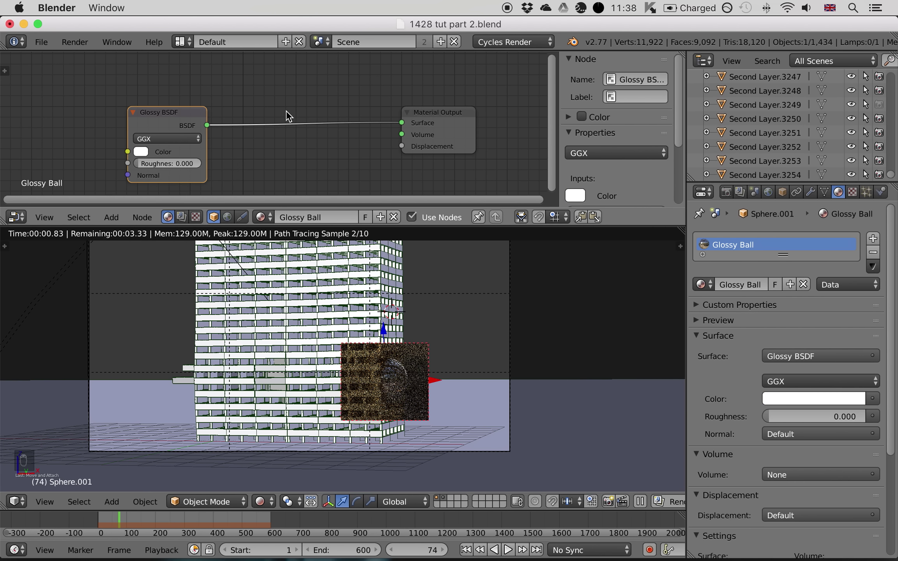
drag(191, 111, 157, 139)
Step: Add a Diffuse BSDF node placed above the Glossy BSDF
key(shift+a)
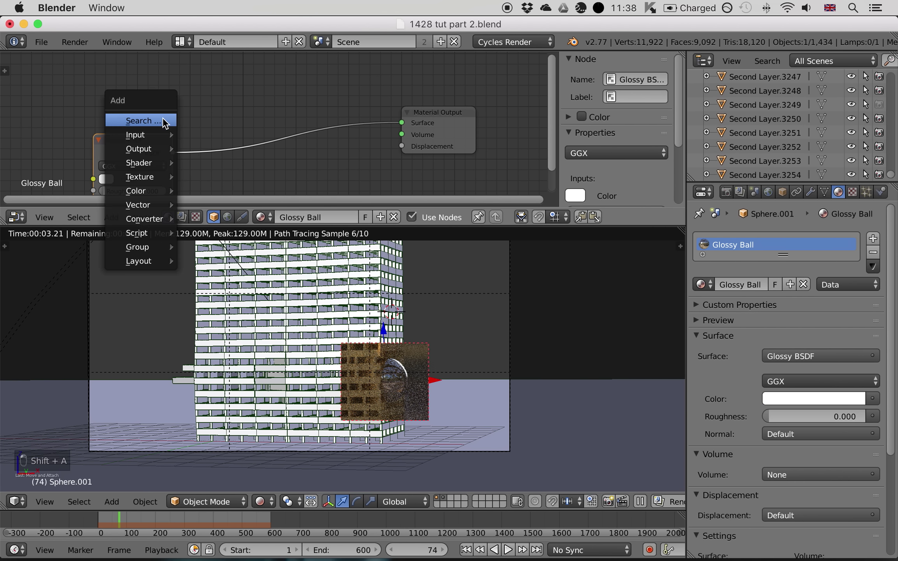
mouse_move(158, 138)
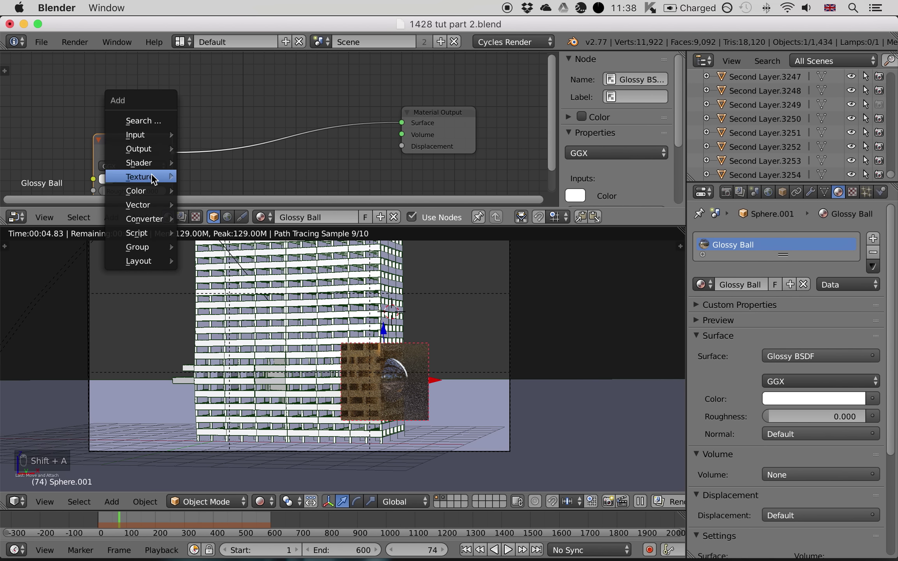
key(shift+a)
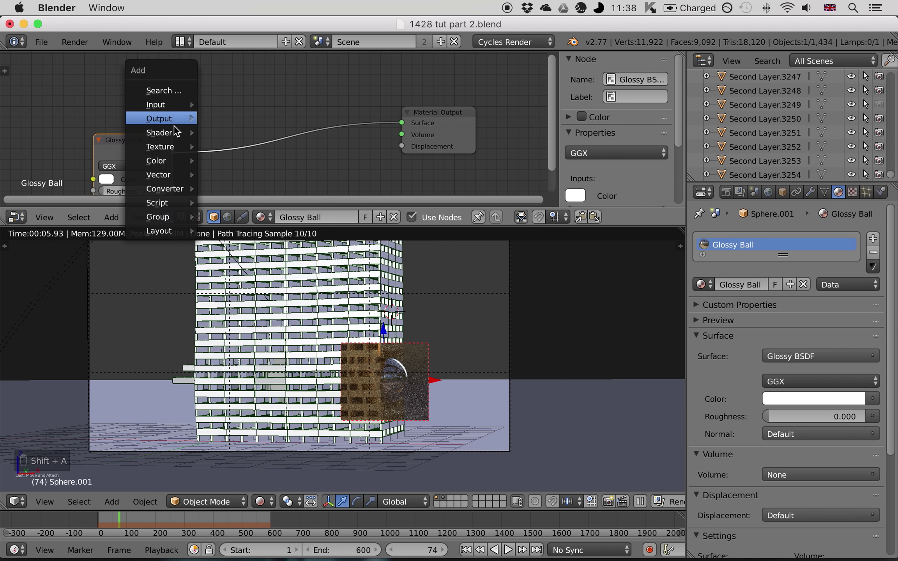
mouse_move(176, 132)
click(254, 163)
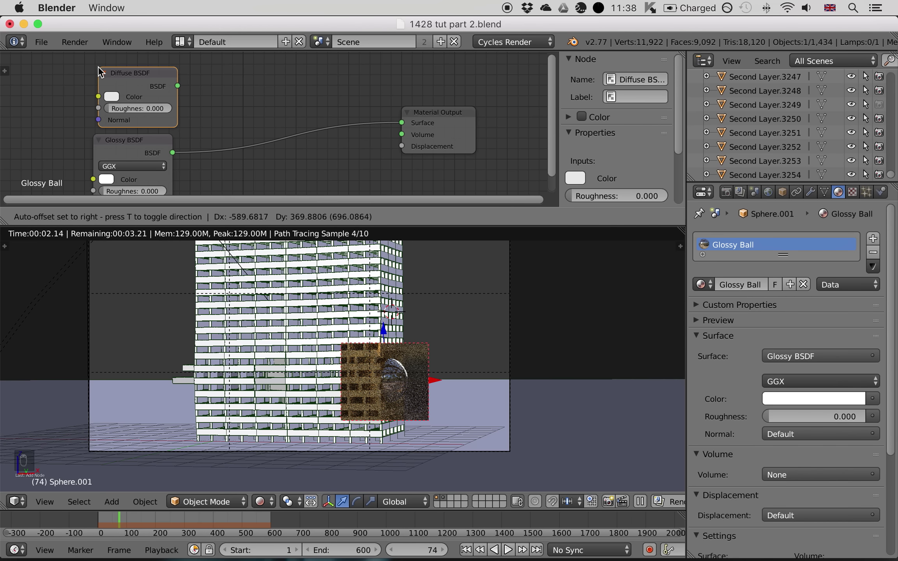
click(100, 72)
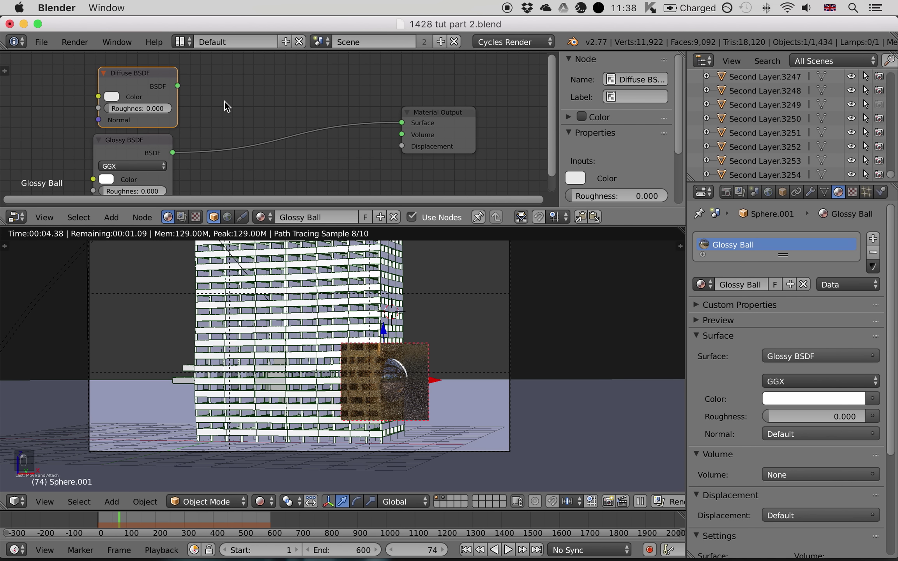
Step: Insert a Mix Shader between Glossy and the output and feed the Diffuse BSDF into it
key(shift+a)
mouse_move(205, 111)
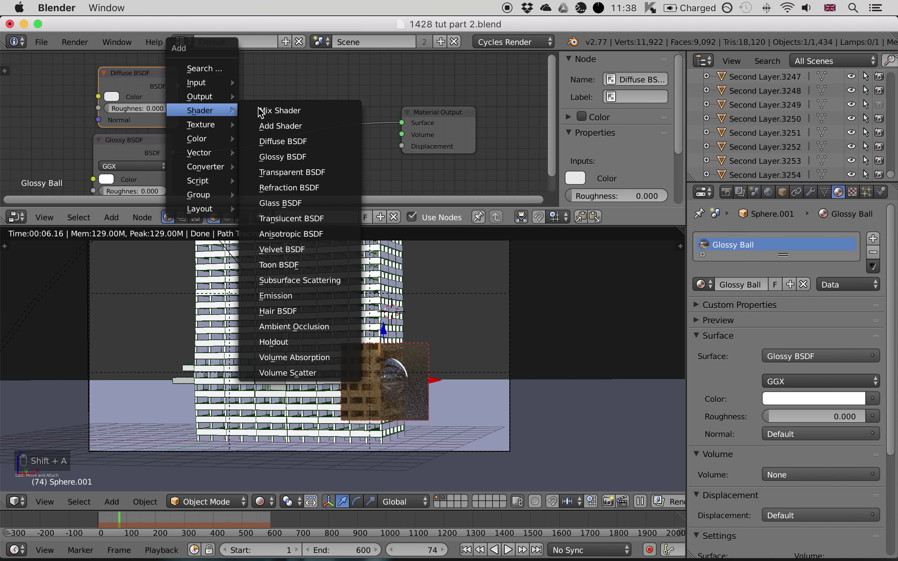
click(262, 110)
click(230, 101)
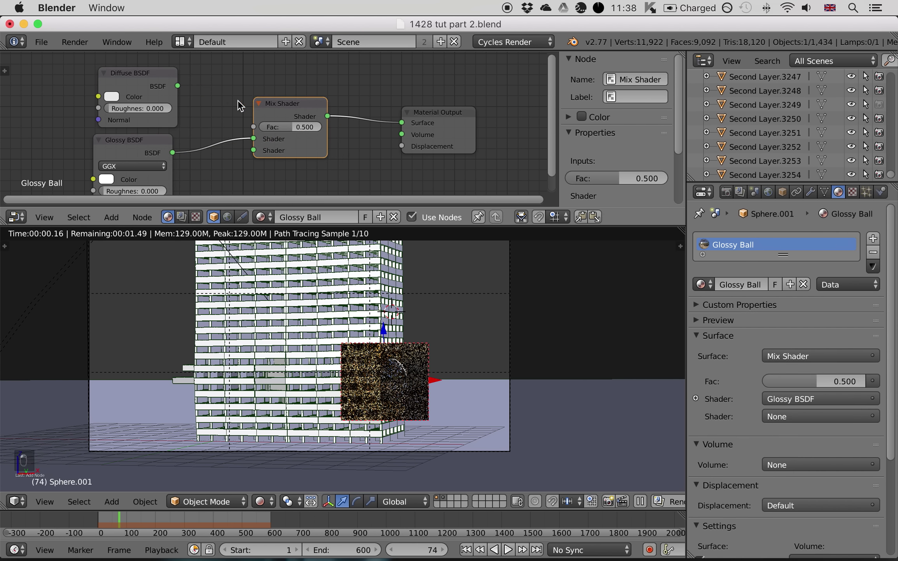
drag(178, 86, 254, 138)
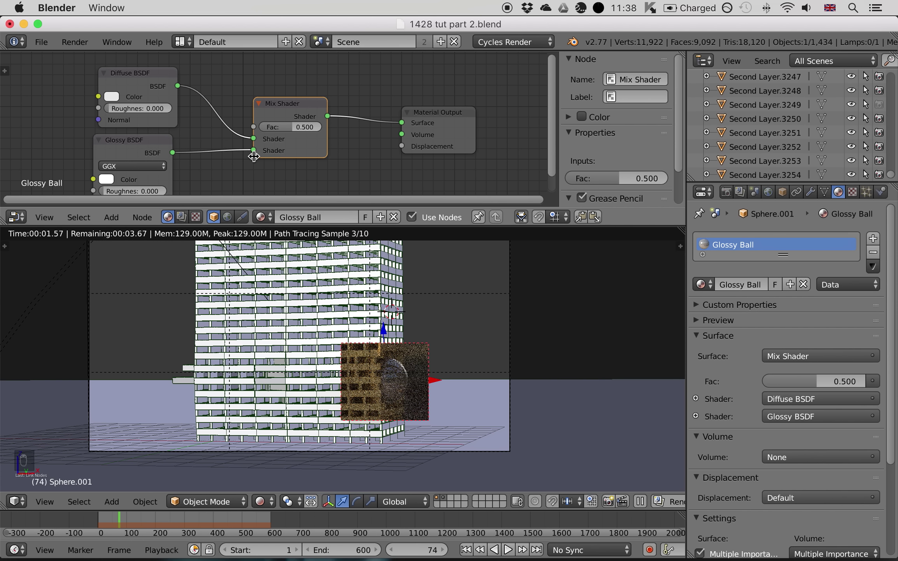
click(163, 75)
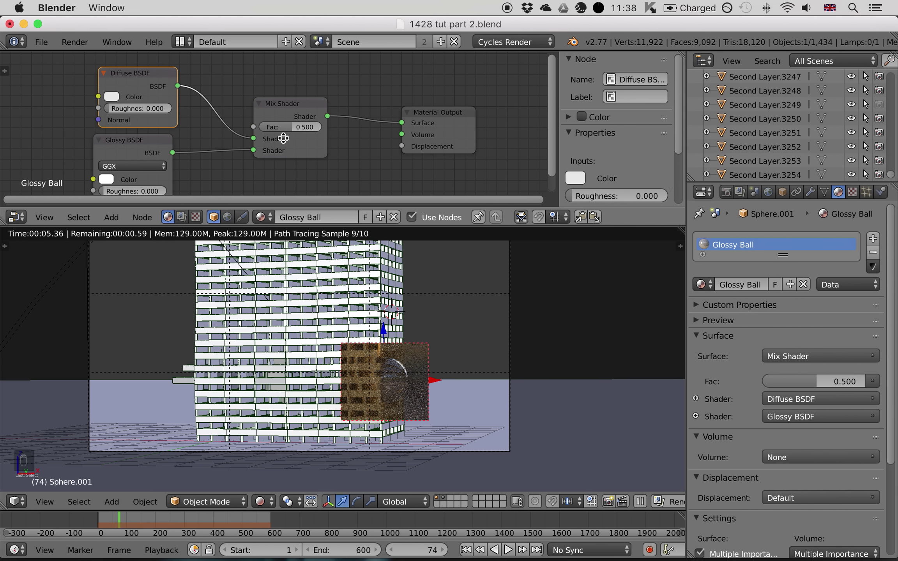
Step: Rearrange the node graph, moving the Diffuse BSDF down beside the Glossy node
middle_drag(266, 138, 296, 134)
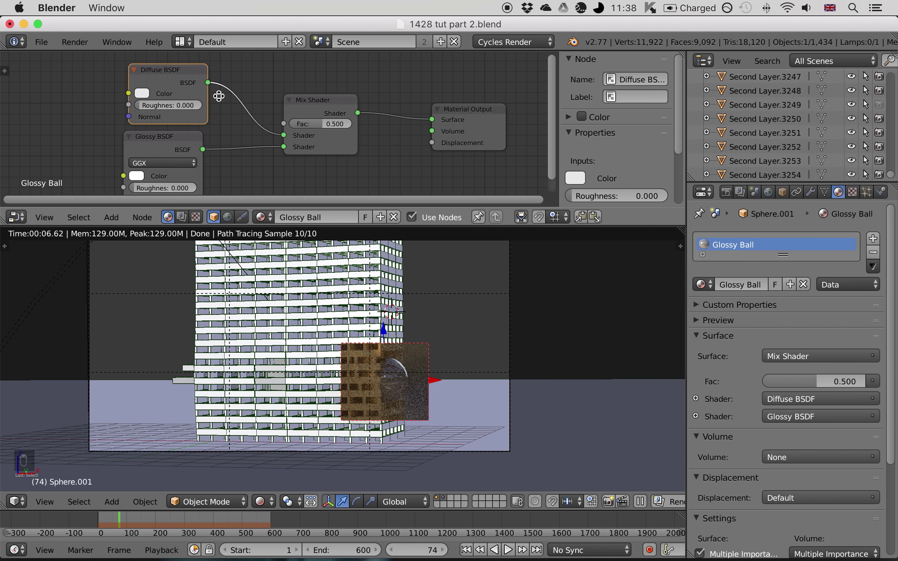
middle_drag(202, 91, 258, 75)
drag(231, 68, 158, 97)
middle_drag(305, 107, 329, 124)
scroll(255, 100, down, 1)
scroll(256, 98, down, 2)
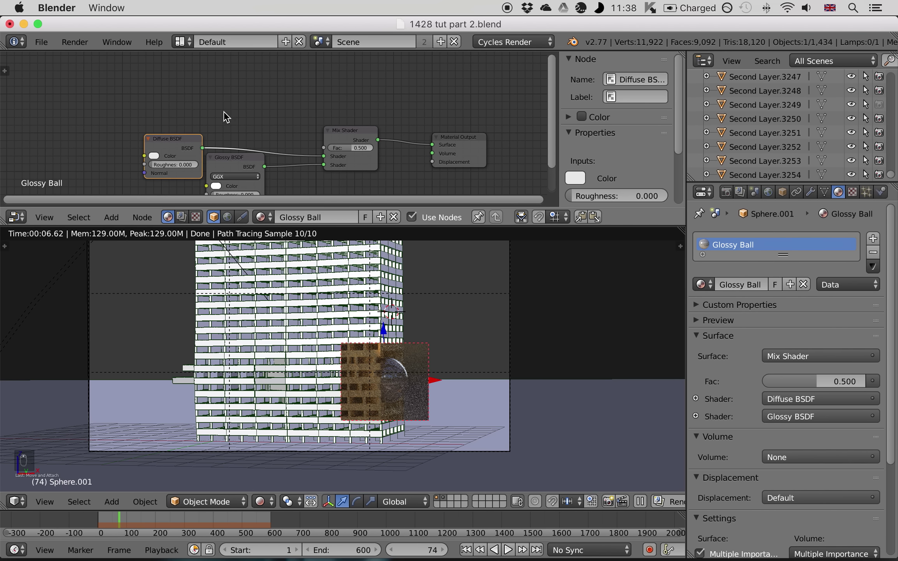
Step: Add a Fresnel node and connect it to the Mix Shader factor
key(shift+a)
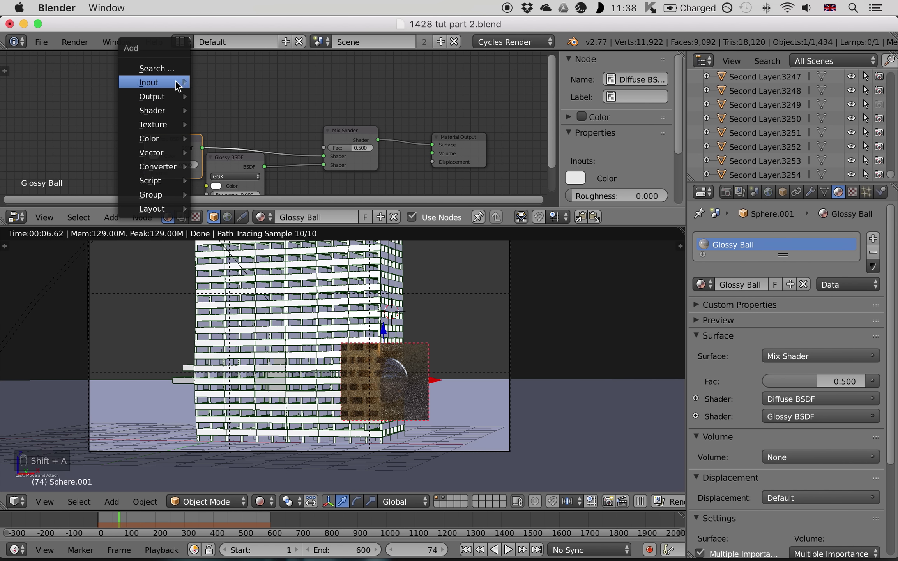
mouse_move(180, 82)
click(225, 129)
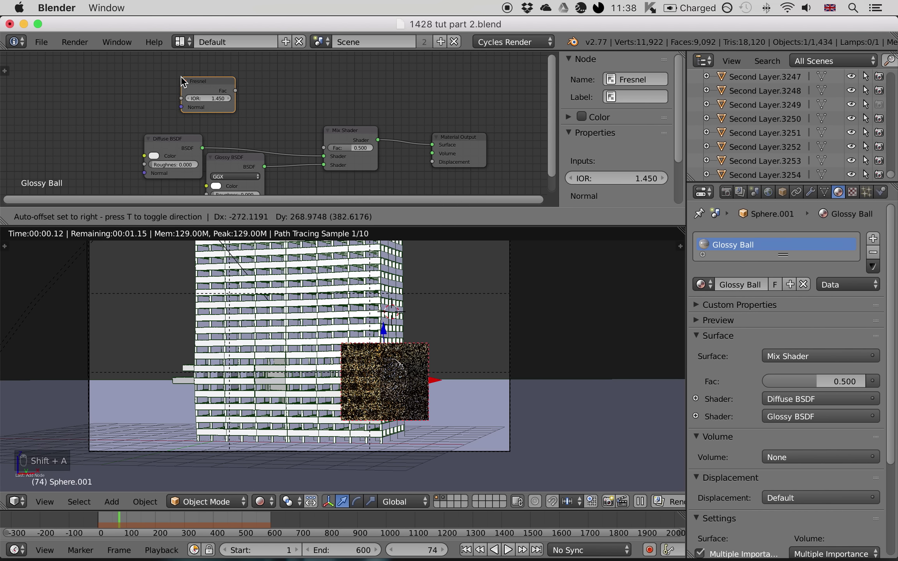
click(230, 89)
drag(235, 90, 342, 152)
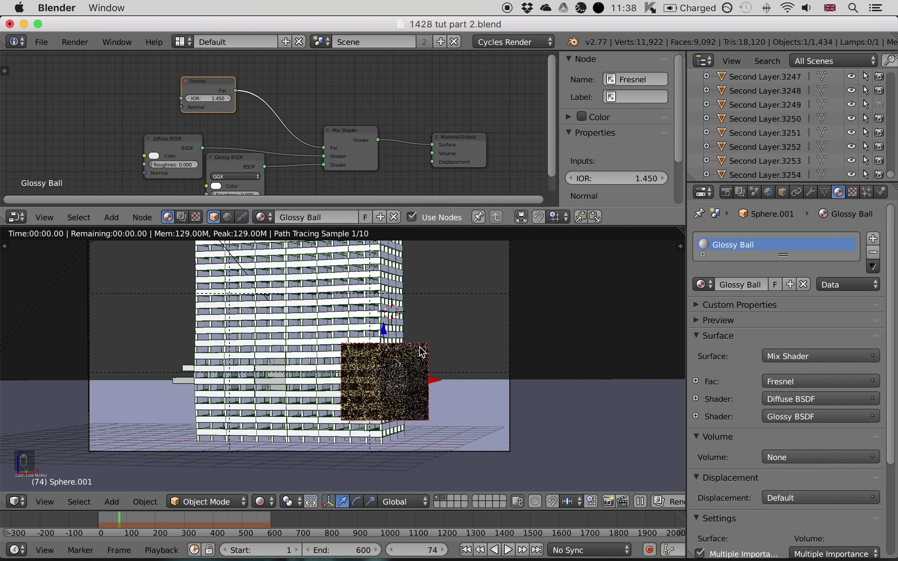
Step: Set the Diffuse BSDF colour to orange-red
scroll(416, 372, up, 2)
scroll(234, 125, down, 3)
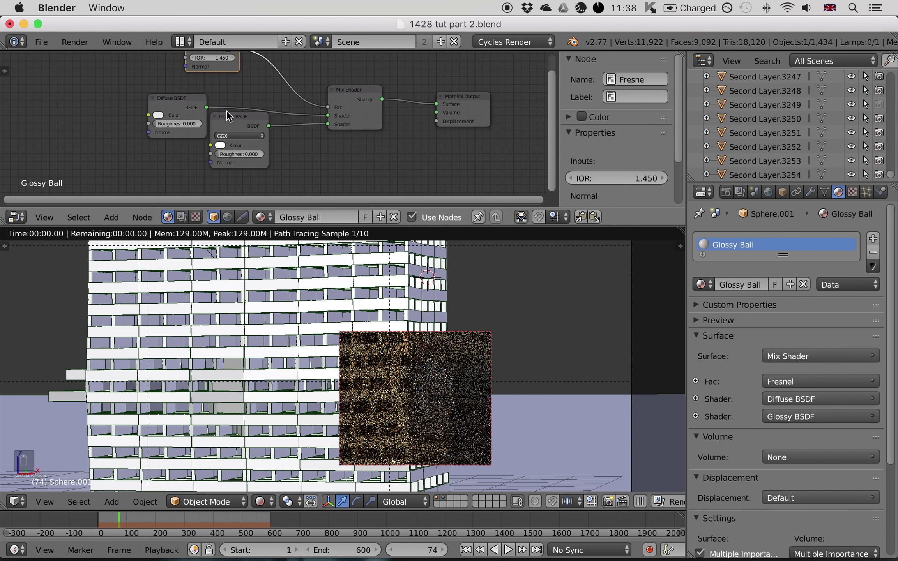
click(158, 114)
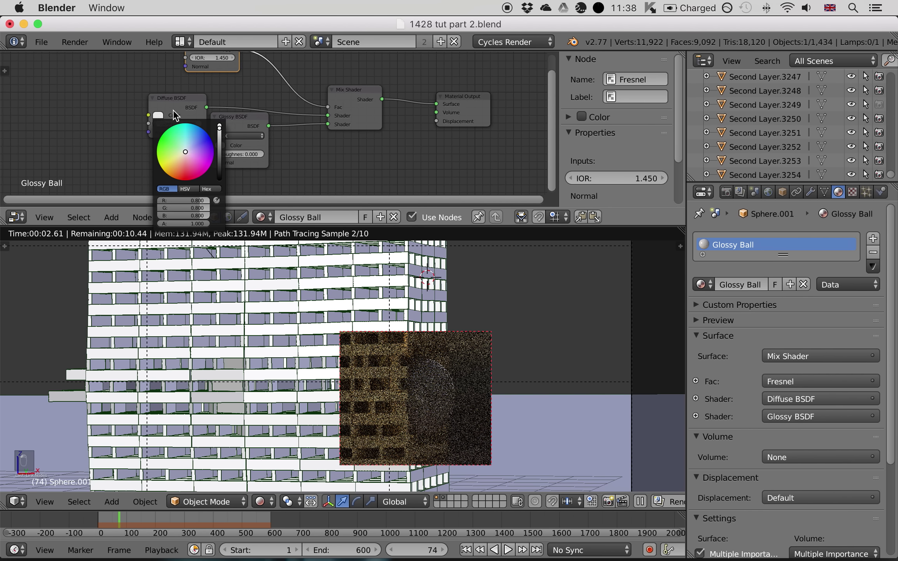
drag(184, 172, 179, 174)
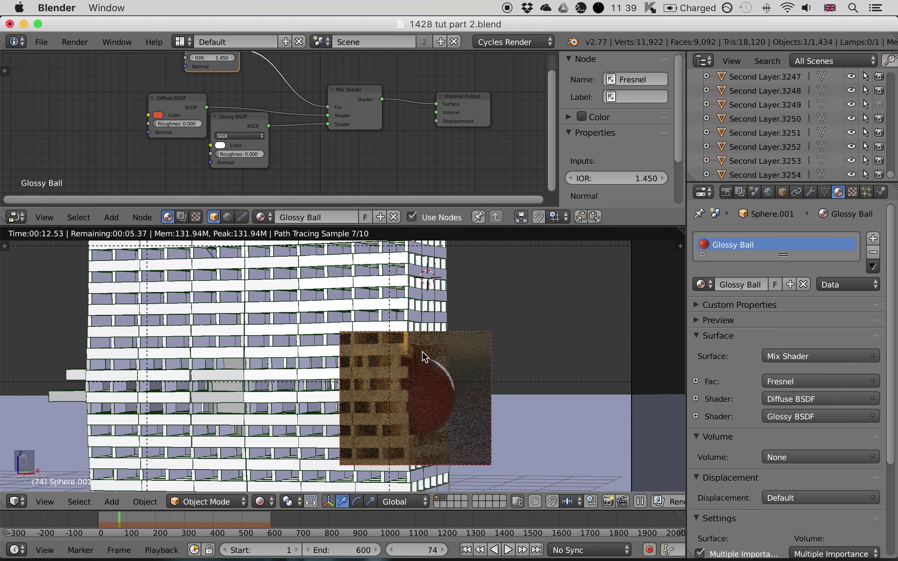
right_click(632, 310)
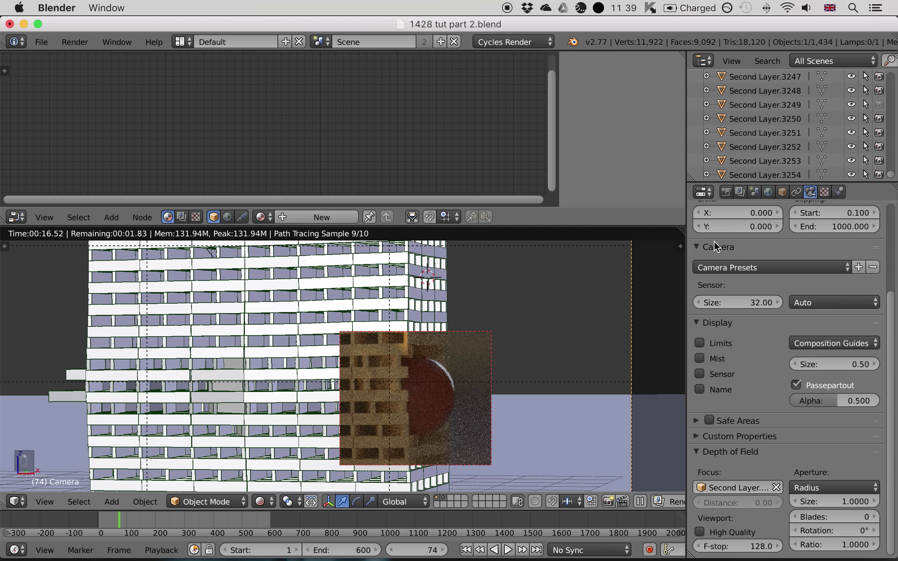
click(842, 502)
text(0)
key(Return)
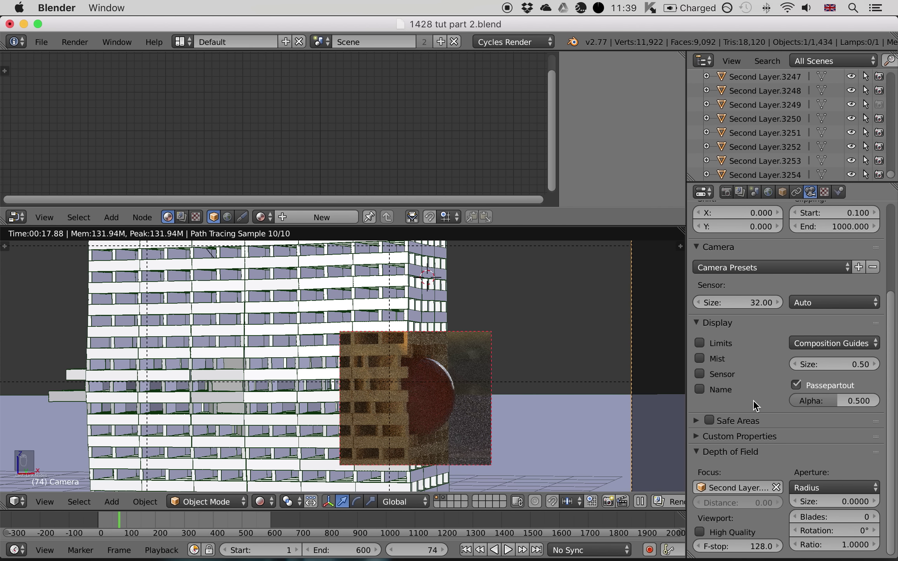
click(823, 501)
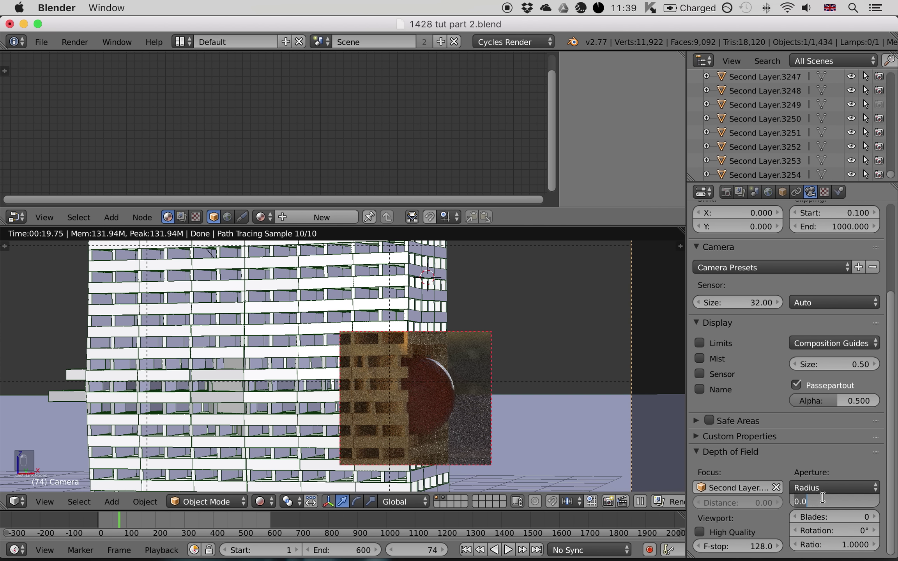
text(1)
key(Return)
scroll(434, 381, down, 3)
Step: Reselect the sphere, recentre the render region, and brighten the diffuse colour to full value
right_click(406, 382)
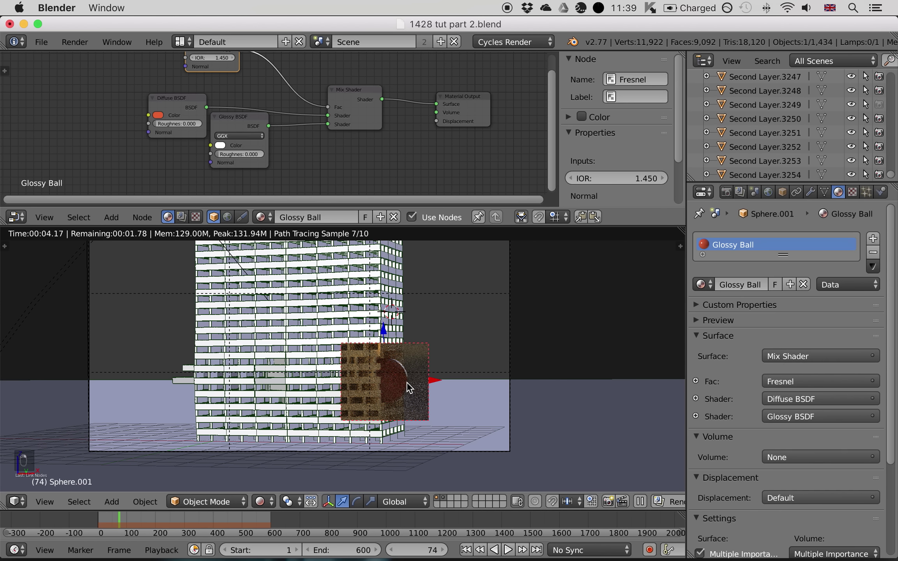
middle_drag(191, 90, 337, 104)
scroll(337, 151, up, 2)
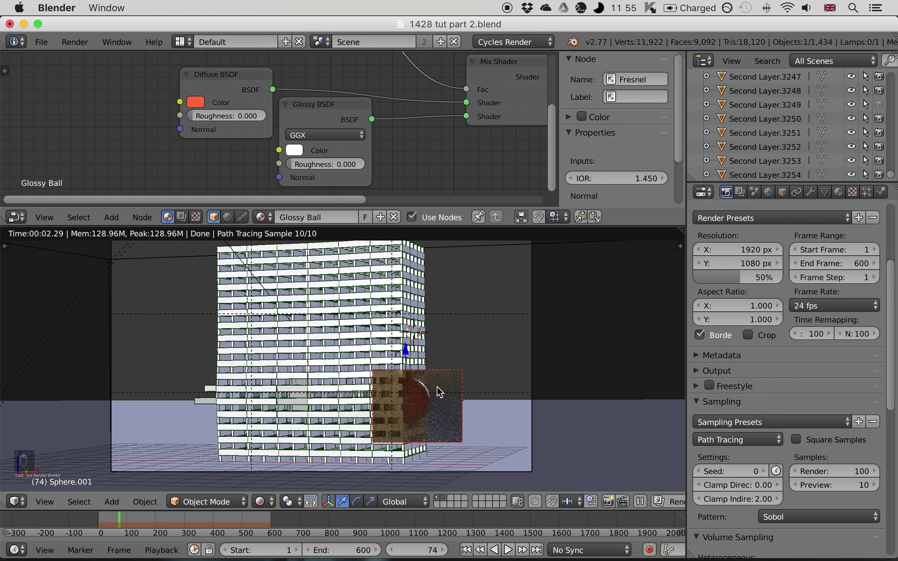
shift+middle_drag(451, 393, 454, 378)
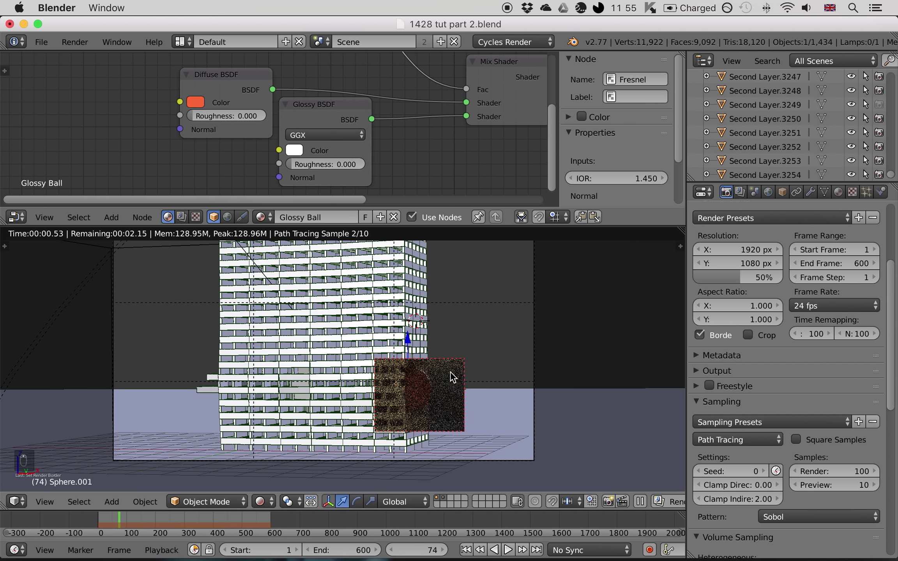
click(198, 101)
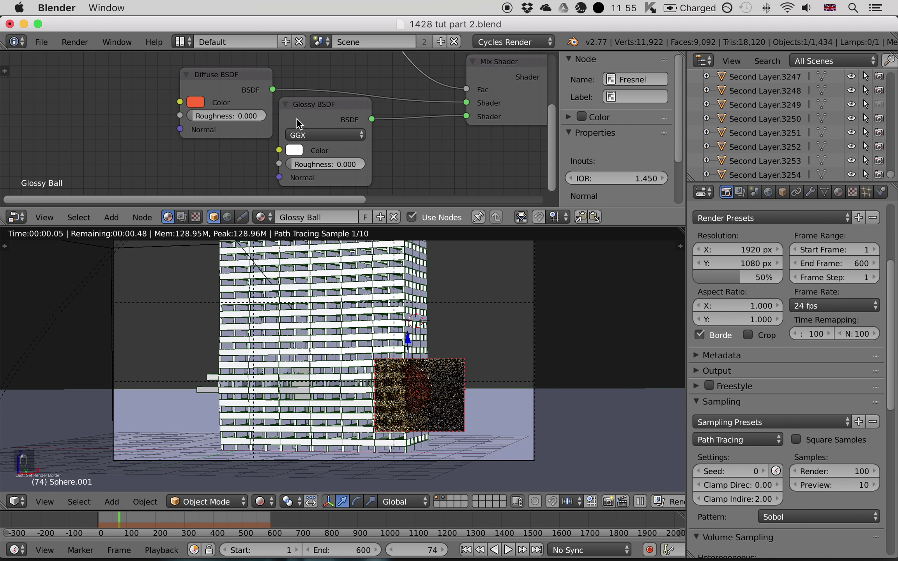
click(197, 102)
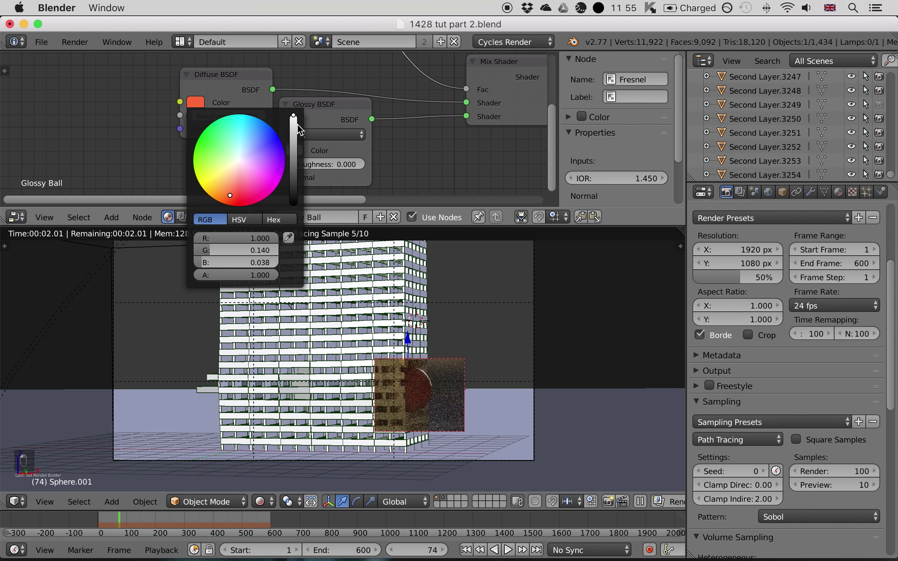
mouse_move(293, 126)
mouse_down()
mouse_move(293, 156)
mouse_move(293, 115)
mouse_up()
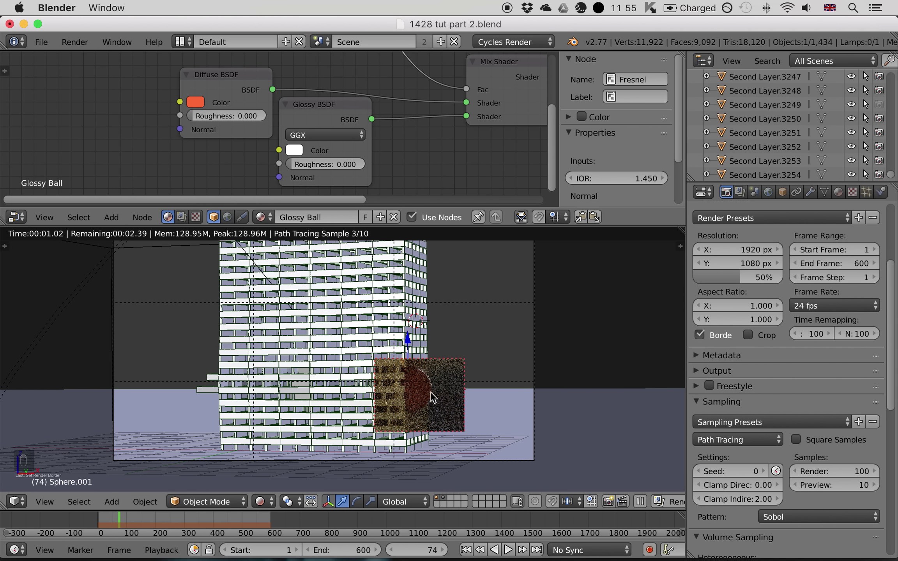
Step: Set the diffuse colour's HSV value to 1.3, then return the viewport to wireframe
click(197, 102)
click(239, 219)
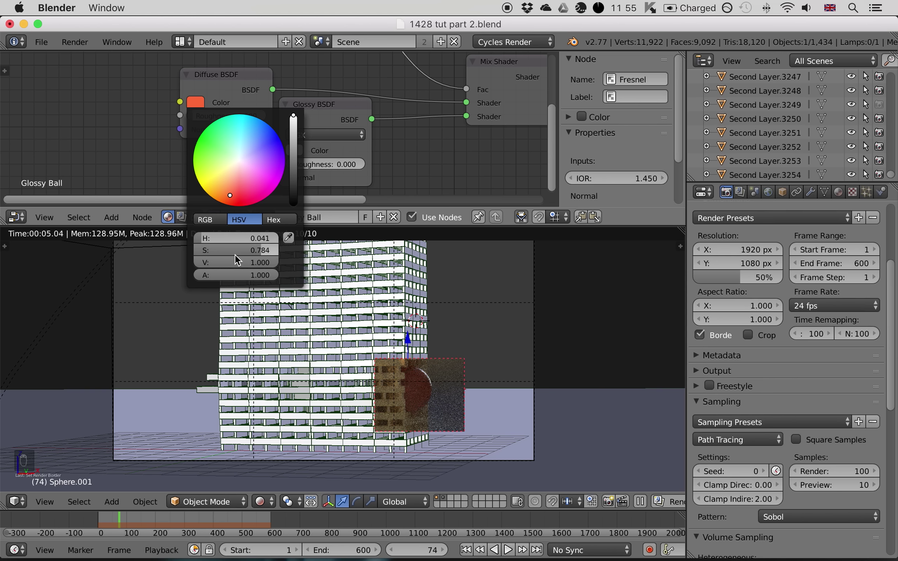
click(242, 263)
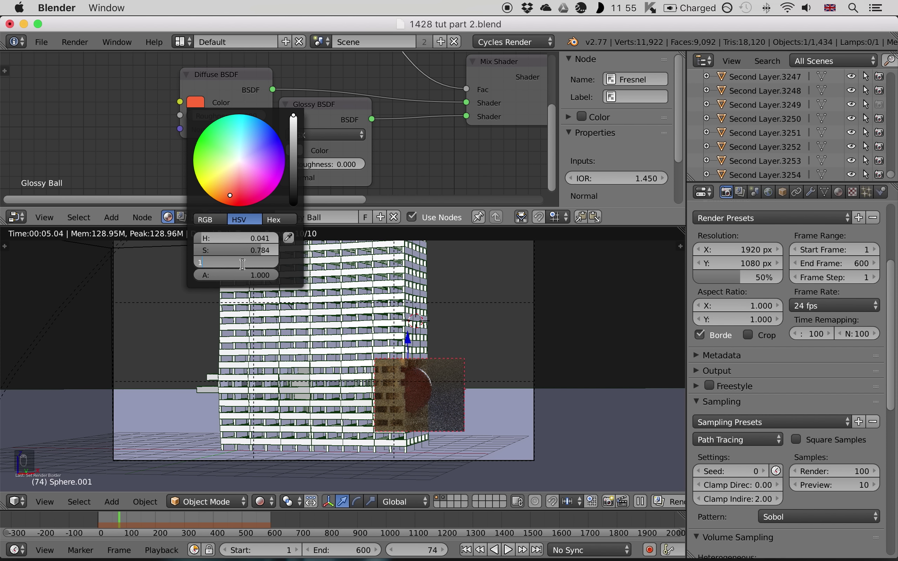
text(1.2)
key(Return)
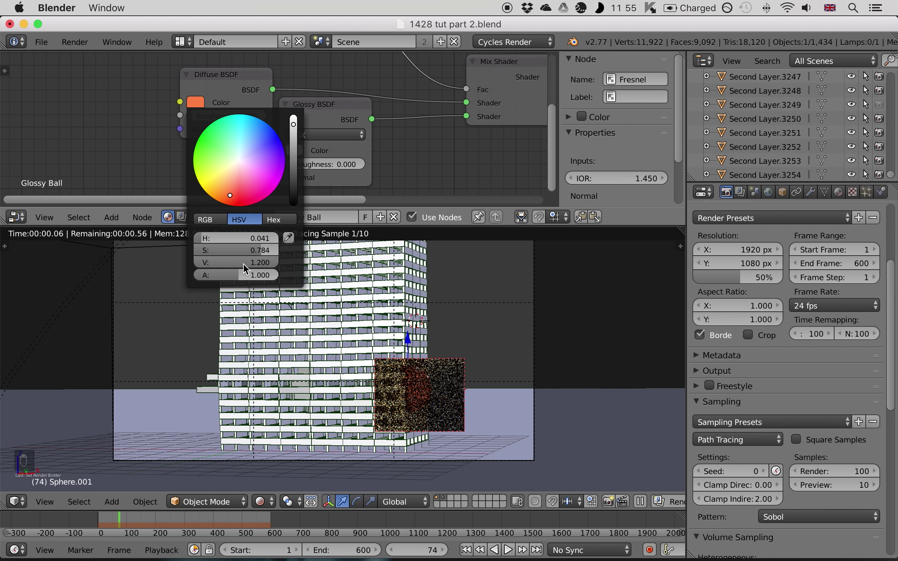
click(244, 263)
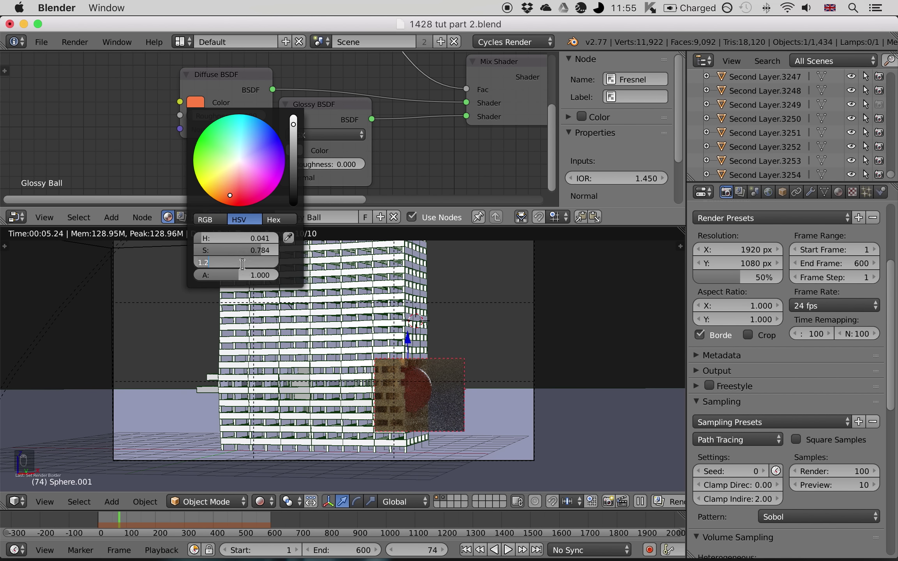
text(1.3)
key(Return)
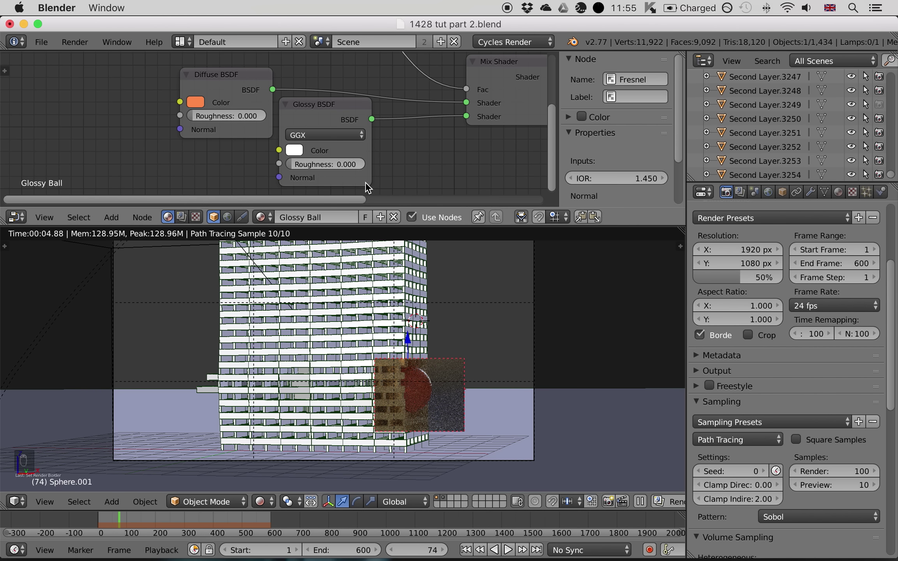
key(z)
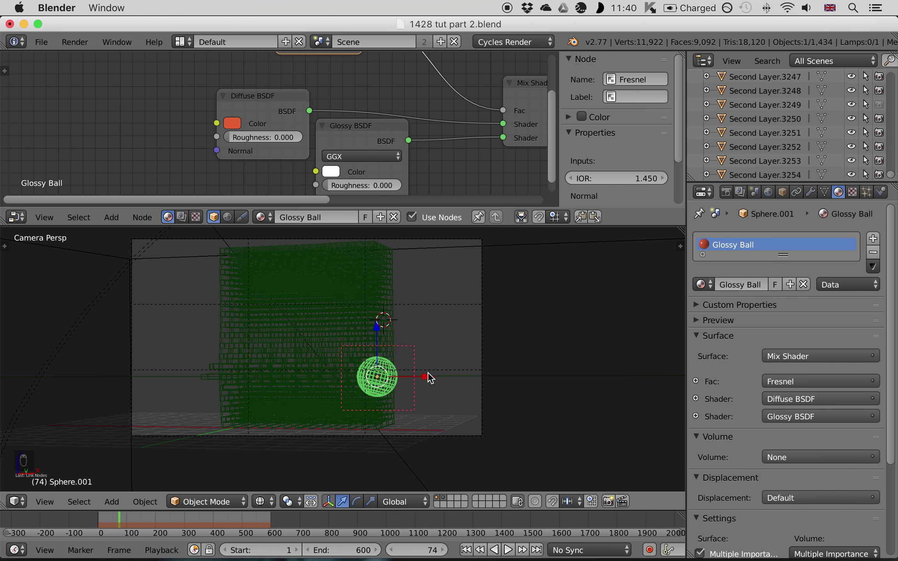
Step: Draw a render border over the floor below the ball, select the floor Plane, and render the preview
key(shift+b)
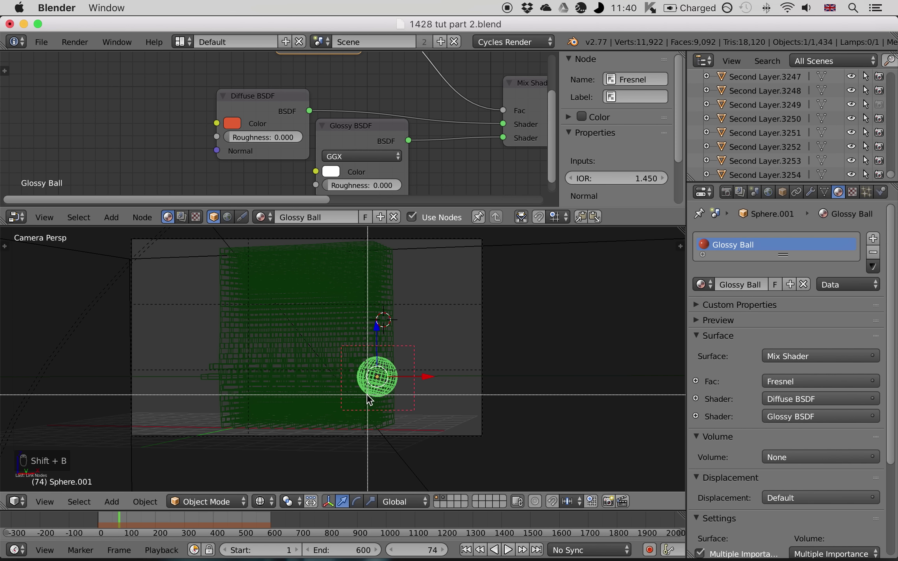
drag(366, 403, 449, 399)
shift+middle_drag(448, 399, 430, 363)
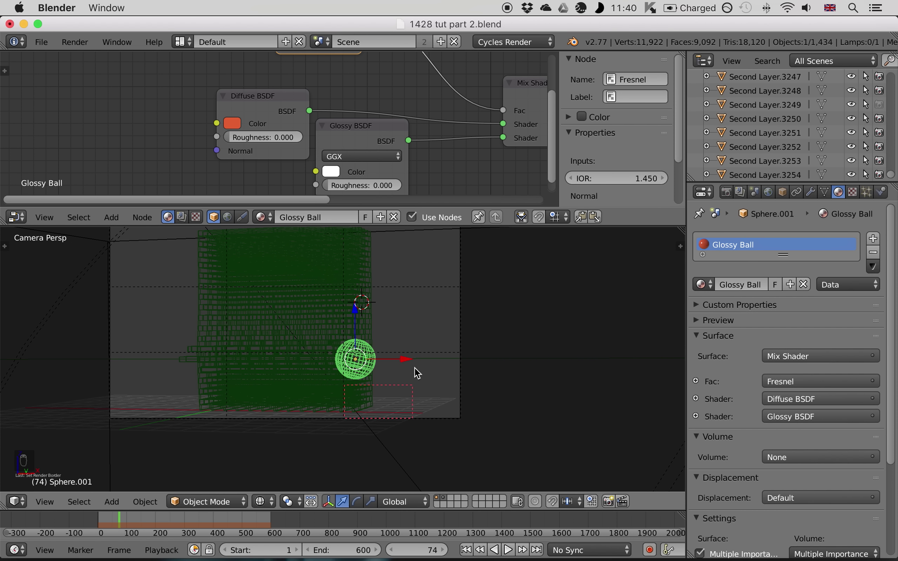
scroll(454, 374, up, 1)
right_click(500, 365)
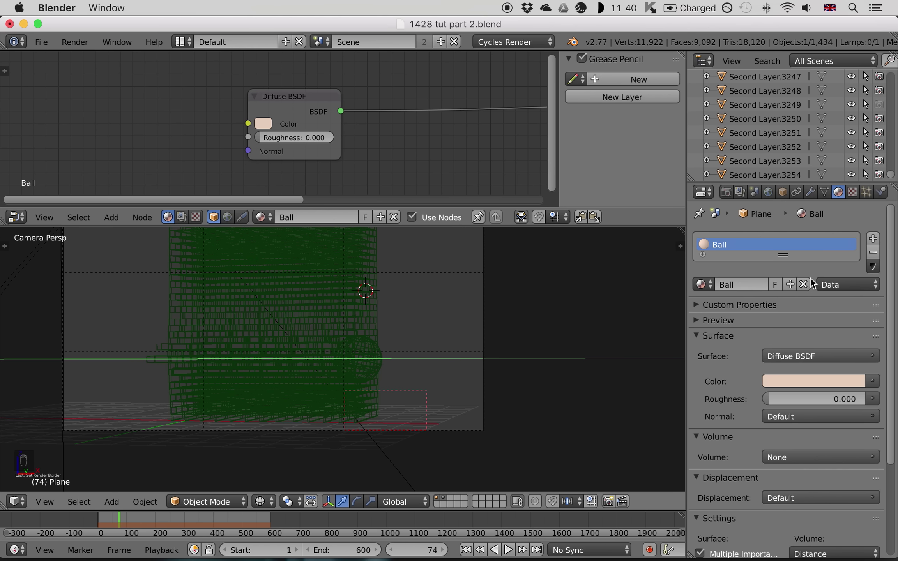
key(shift+z)
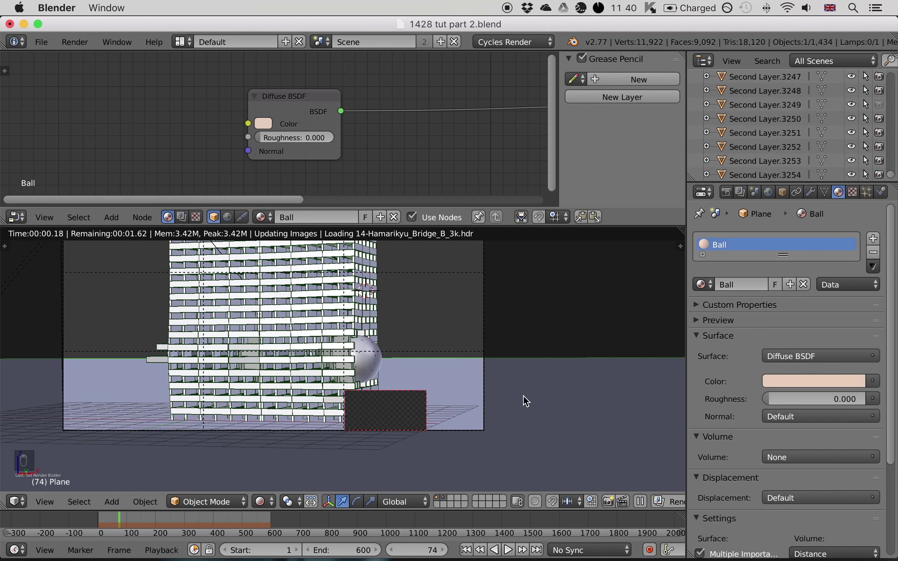
Step: Unlink the Ball material from the floor and create a new material named 'Floor'
click(804, 286)
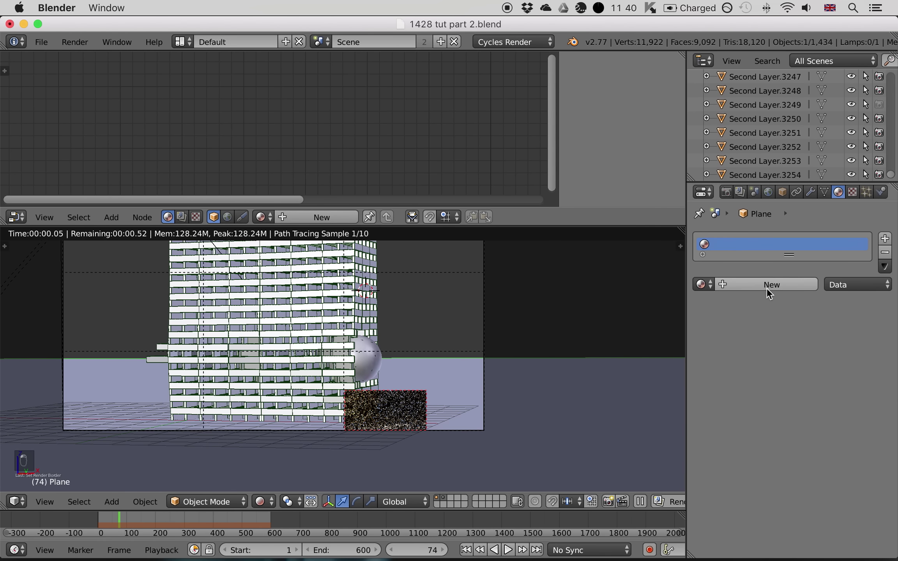
click(736, 289)
click(734, 289)
text(Floor)
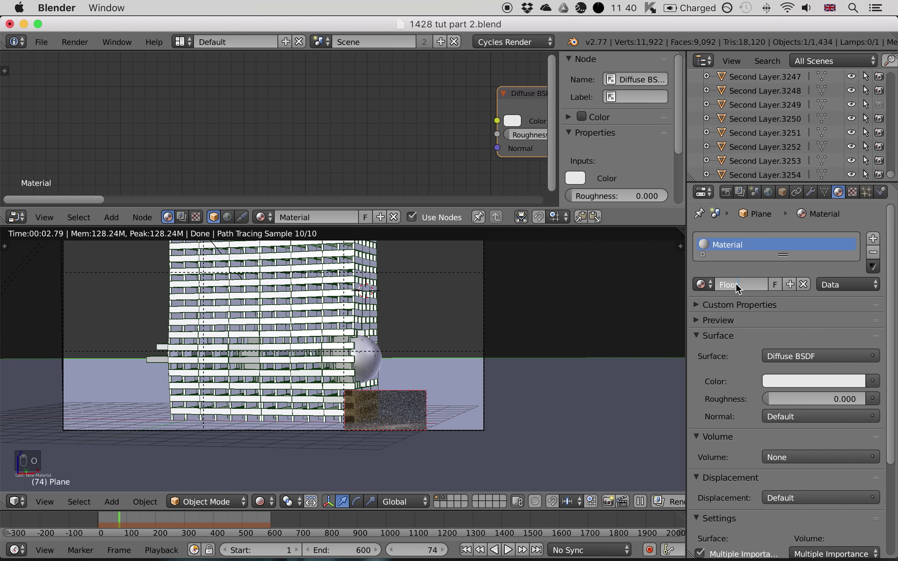
key(Return)
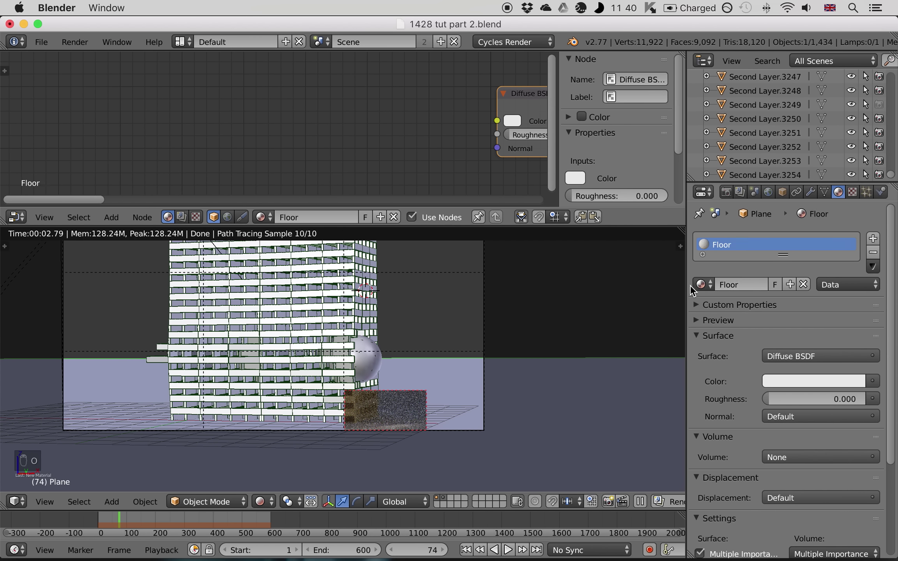
Step: Darken the Floor diffuse colour to a mid grey of about 0.565
click(800, 387)
click(854, 206)
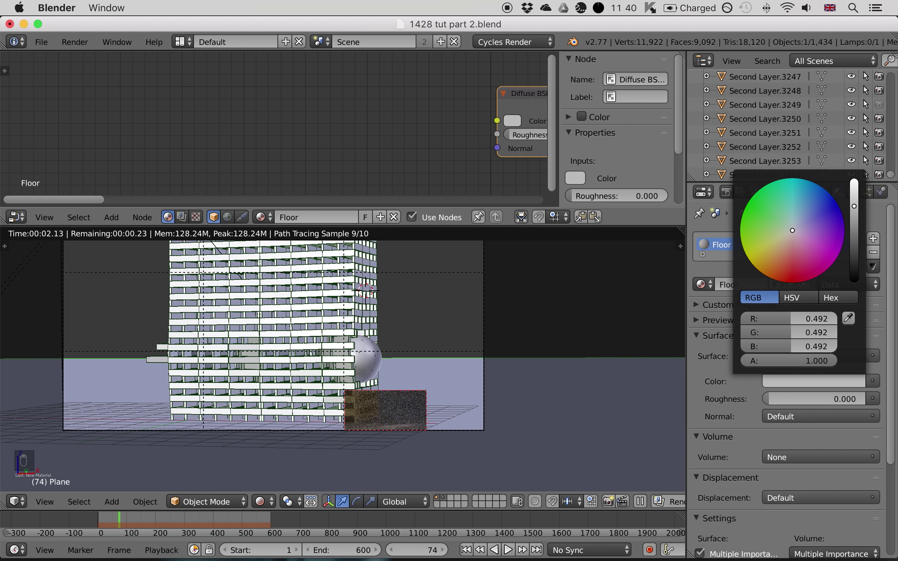
drag(854, 206, 854, 203)
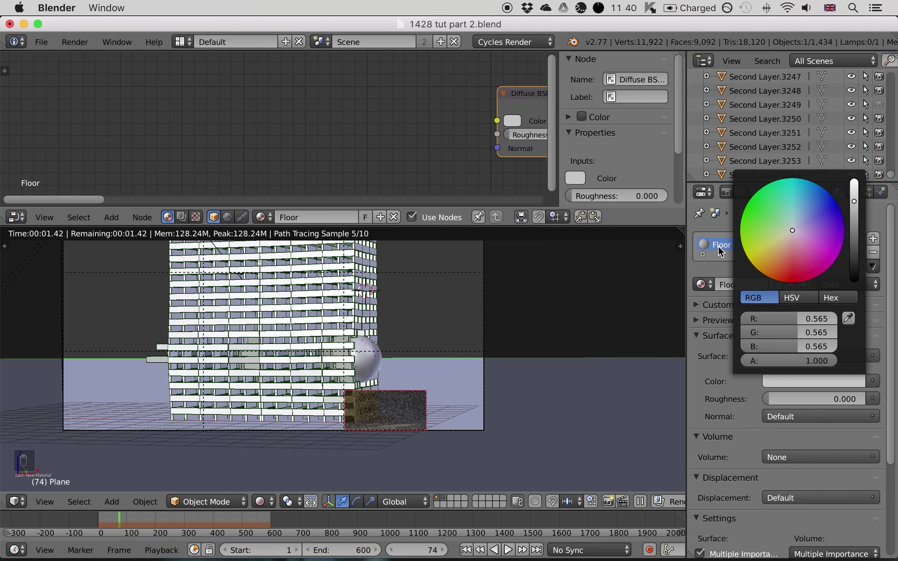
Step: Redraw the render border so it spans the entire camera frame
key(z)
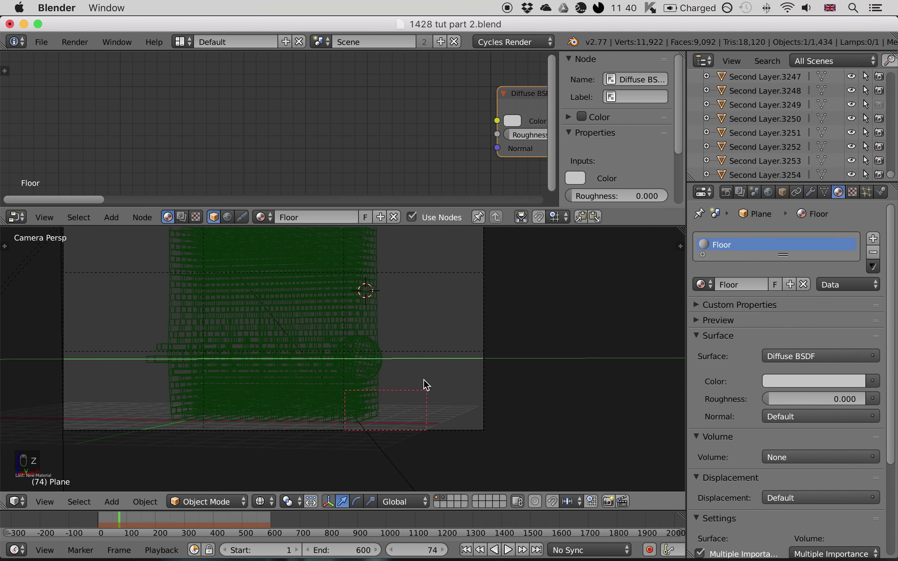
scroll(440, 368, up, 2)
scroll(448, 366, down, 4)
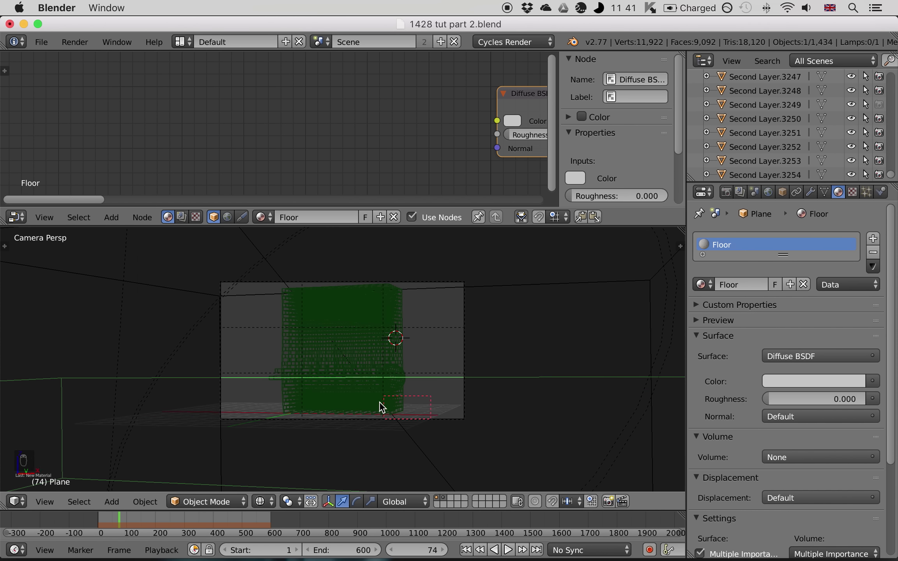
key(shift+b)
drag(171, 255, 501, 453)
Step: Turn Border back on in the Render settings and recentre the camera view
click(726, 192)
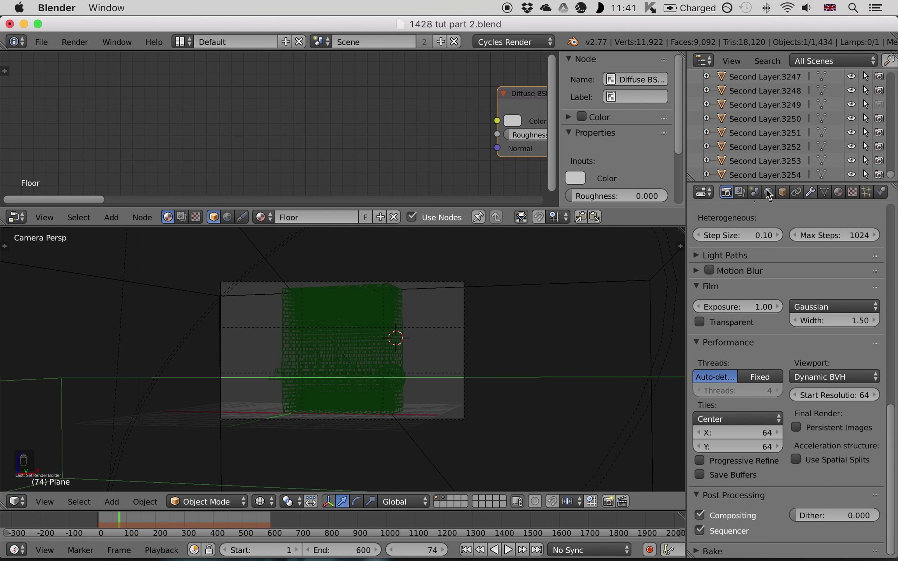
scroll(753, 255, up, 10)
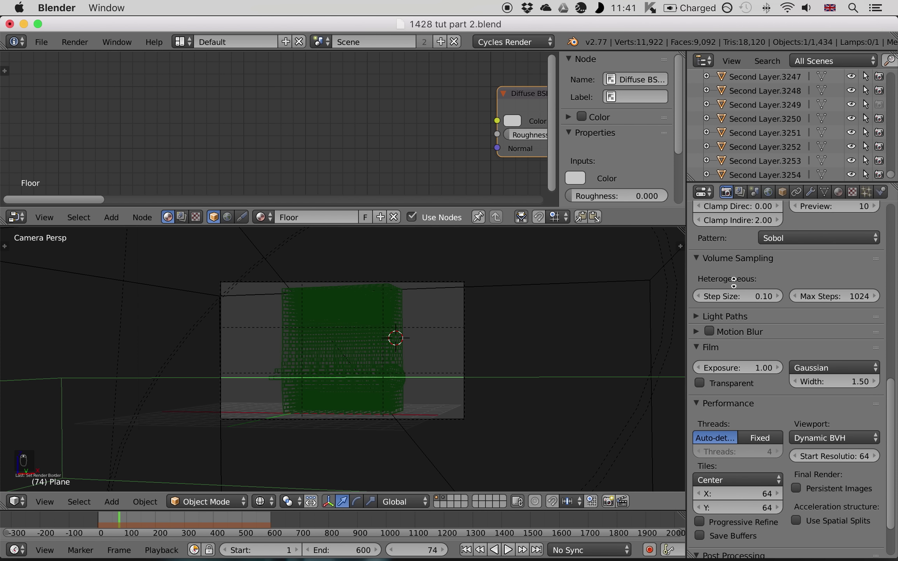
scroll(729, 258, up, 5)
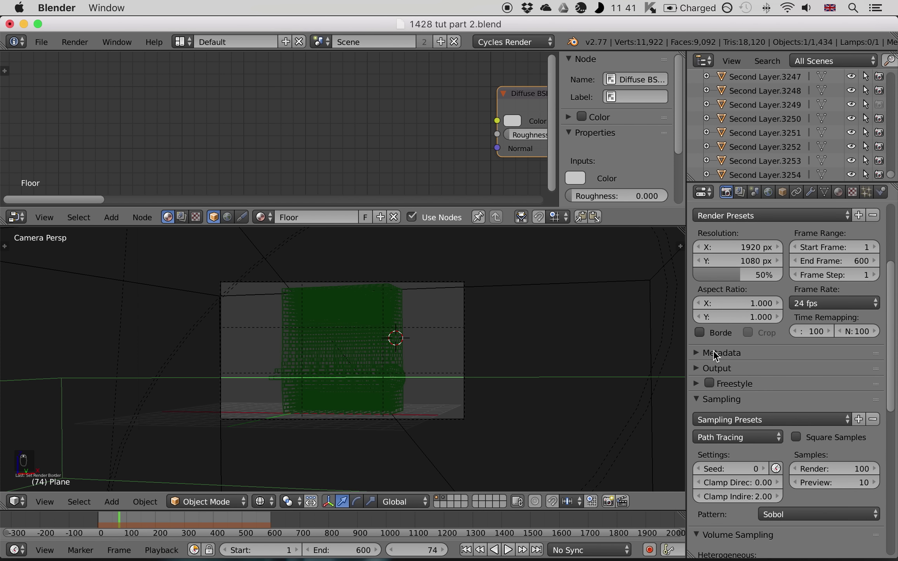
click(701, 333)
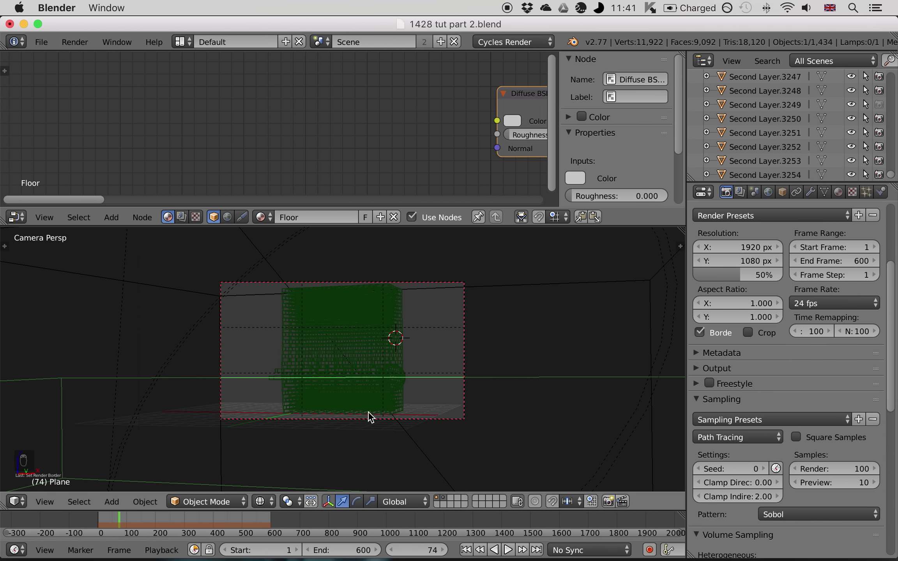
scroll(384, 382, up, 1)
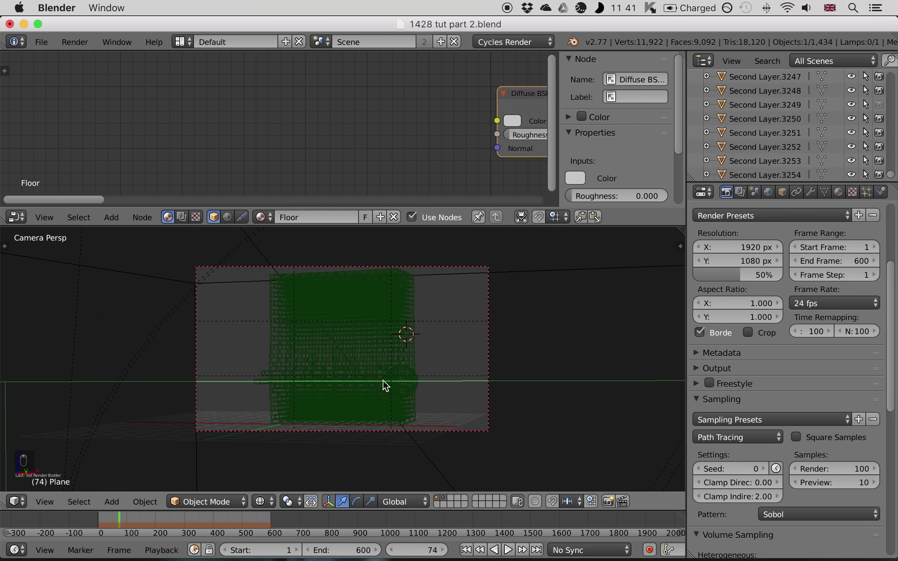
shift+middle_drag(391, 343, 410, 343)
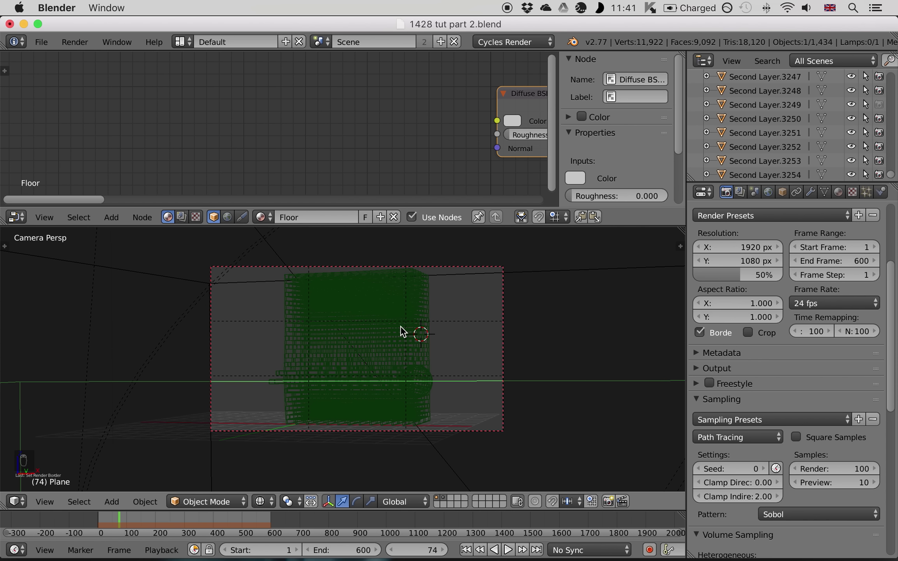
key(shift+space)
scroll(620, 296, up, 2)
shift+middle_drag(620, 297, 550, 312)
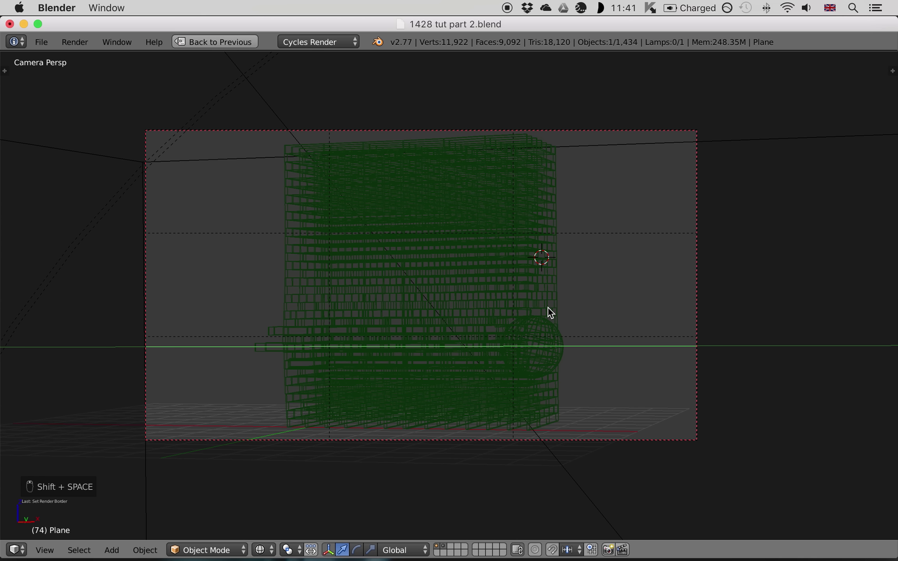
key(shift+space)
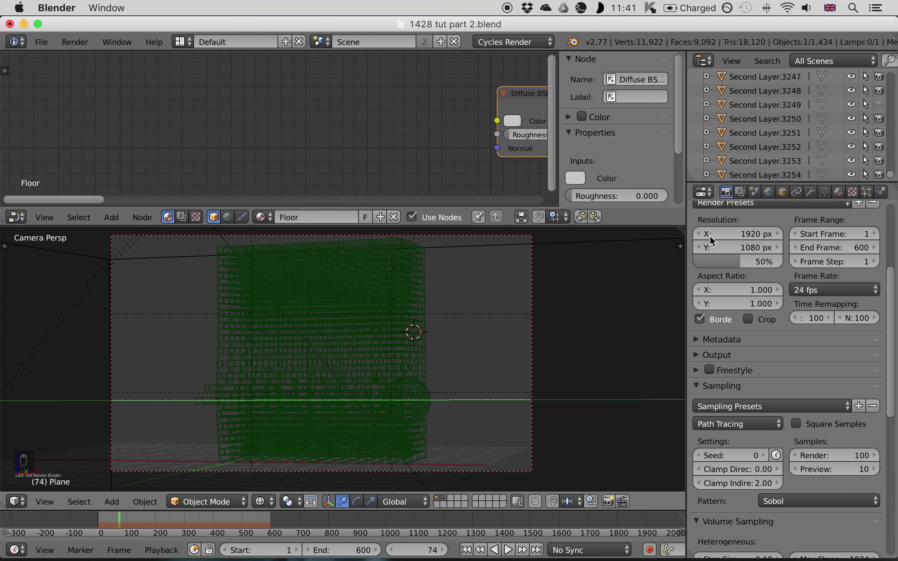
Step: Raise the resolution scale from 50% to 100% and start rendering frame 74 at full size
drag(739, 264, 784, 264)
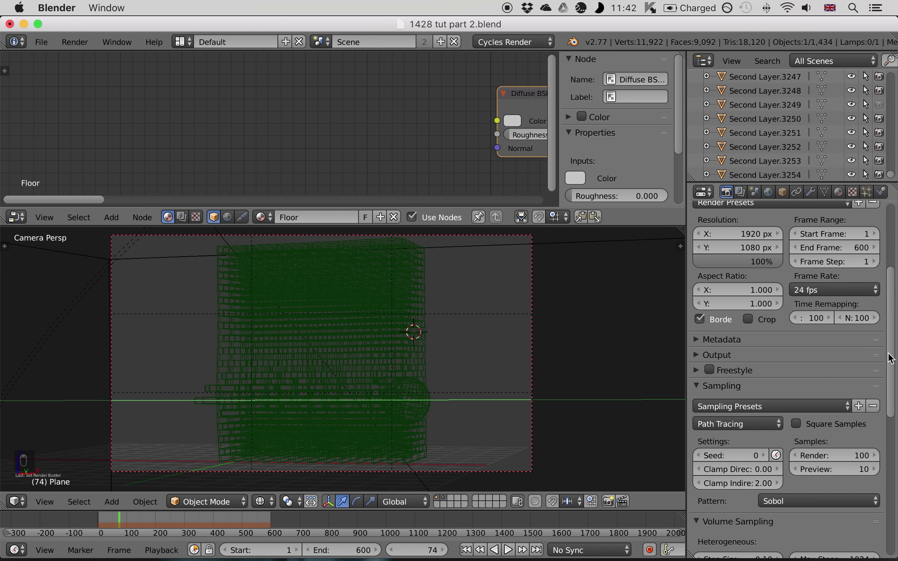
scroll(865, 334, up, 5)
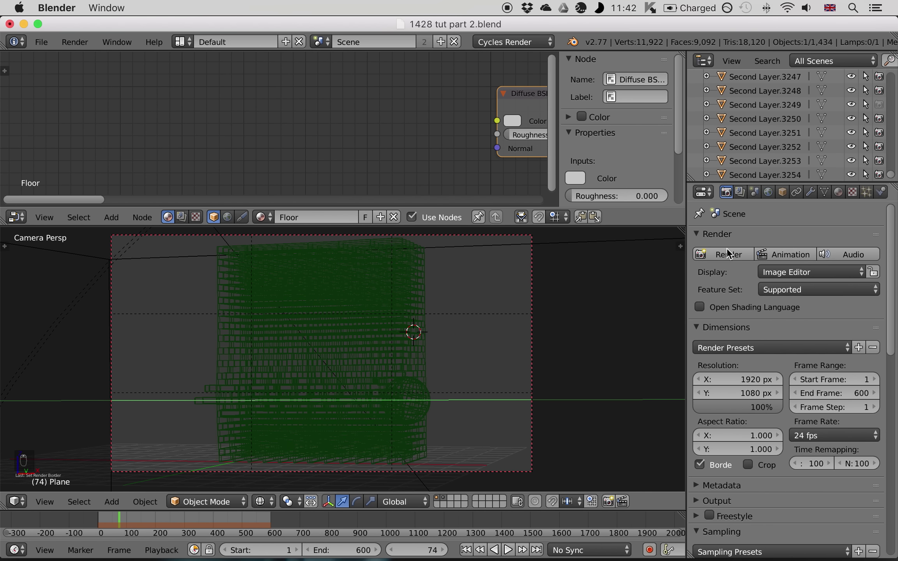
click(728, 255)
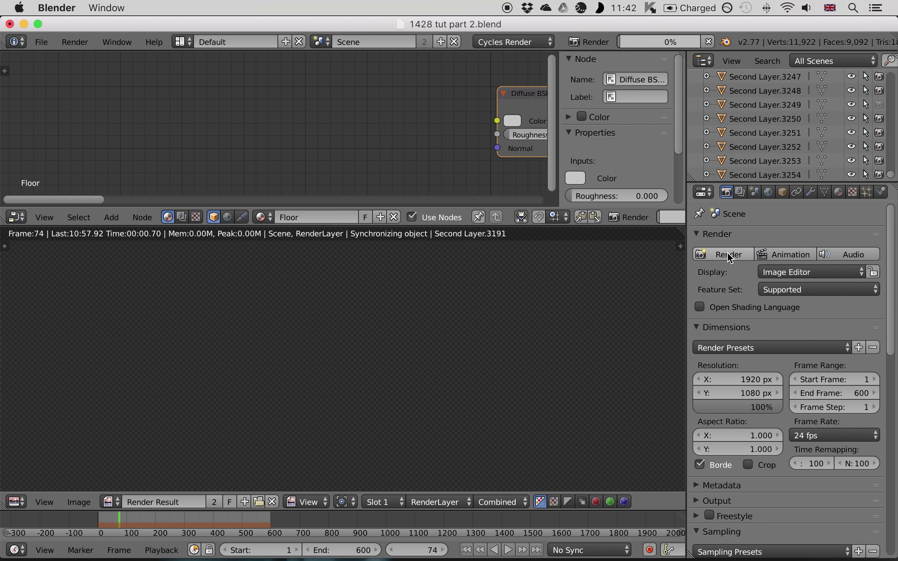